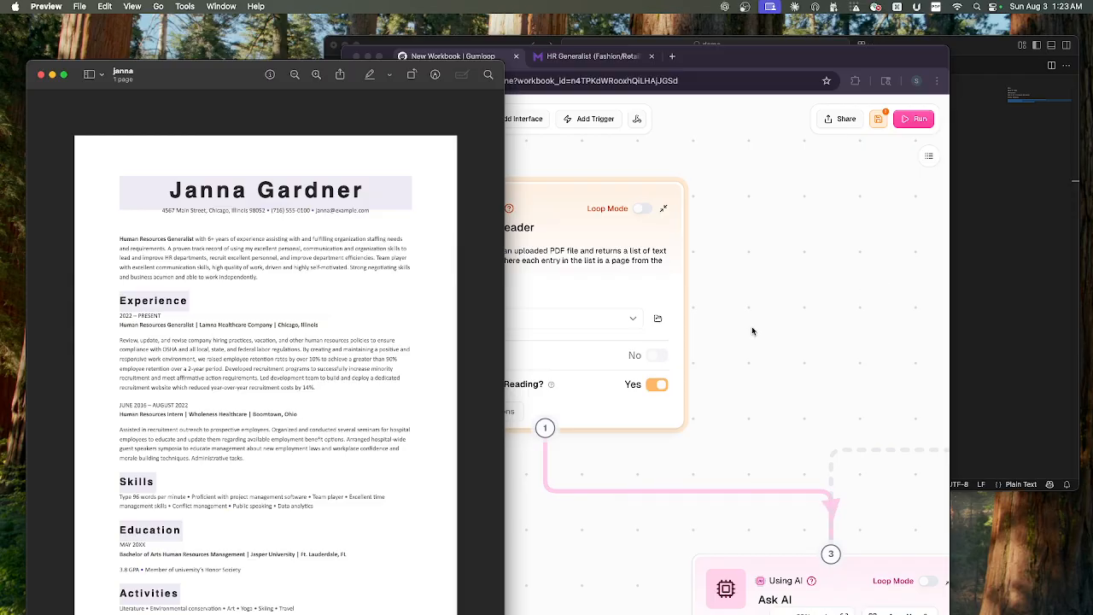
- Bring the Gumloop workbook window in front of the resume PDF and look through its node library
{"action": "left_click", "coordinate": [729, 54]}
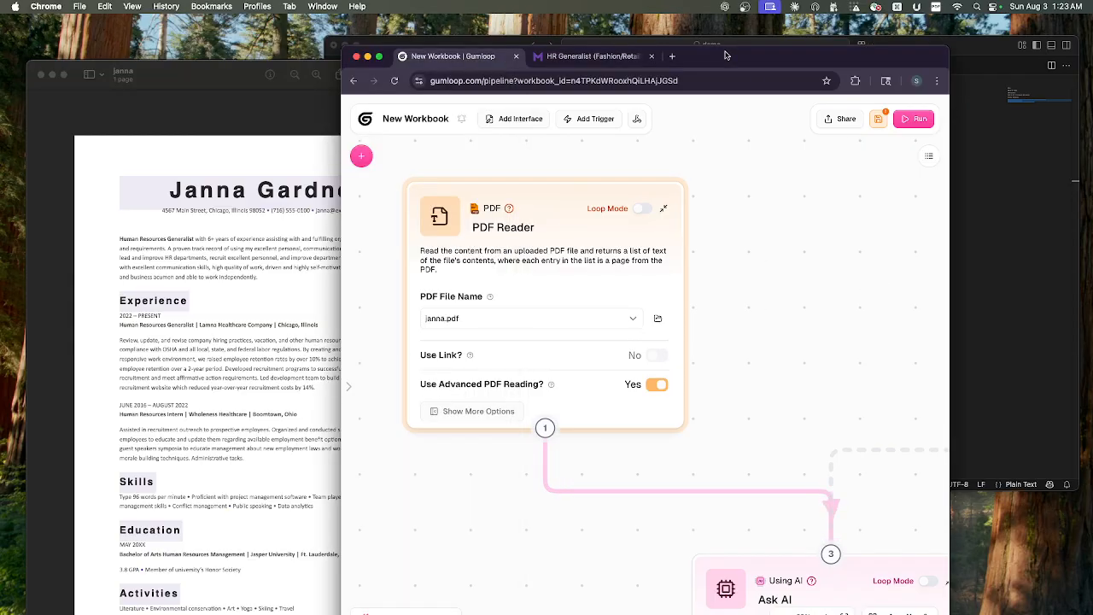
{"action": "left_click_drag", "start_coordinate": [729, 54], "coordinate": [748, 49]}
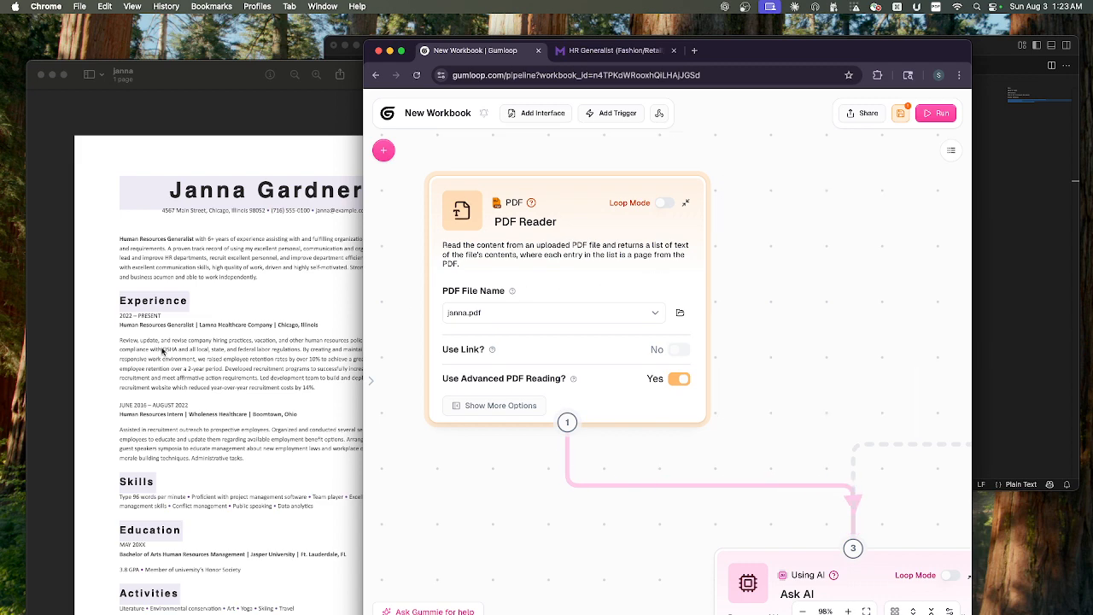
{"action": "left_click", "coordinate": [384, 149]}
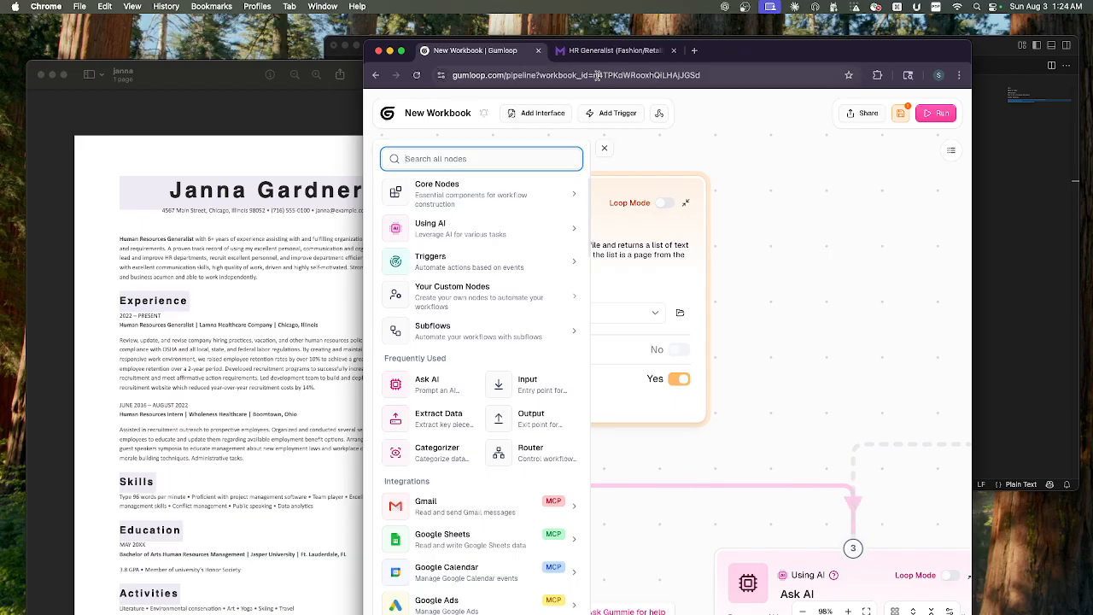
{"action": "left_click", "coordinate": [504, 76]}
{"action": "left_click_drag", "start_coordinate": [504, 76], "coordinate": [451, 75]}
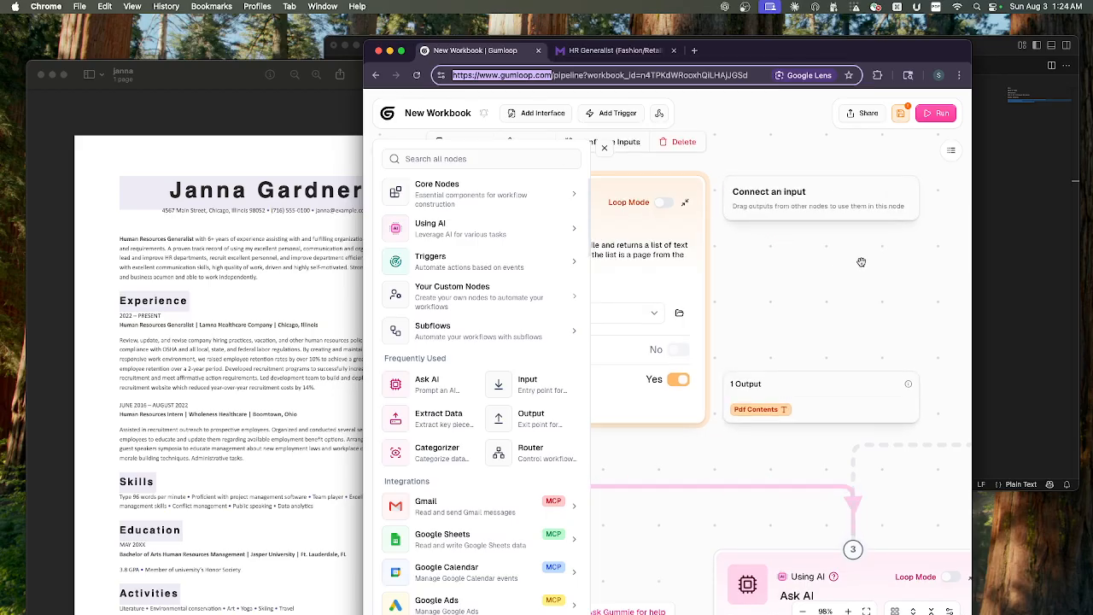
{"action": "left_click", "coordinate": [792, 277]}
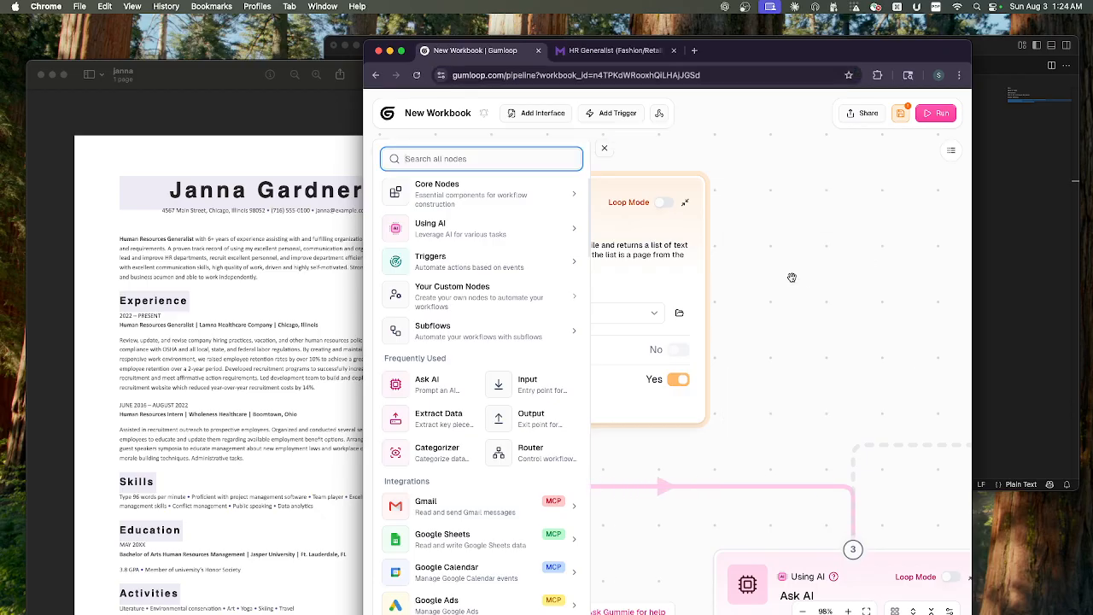
{"action": "left_click", "coordinate": [601, 150]}
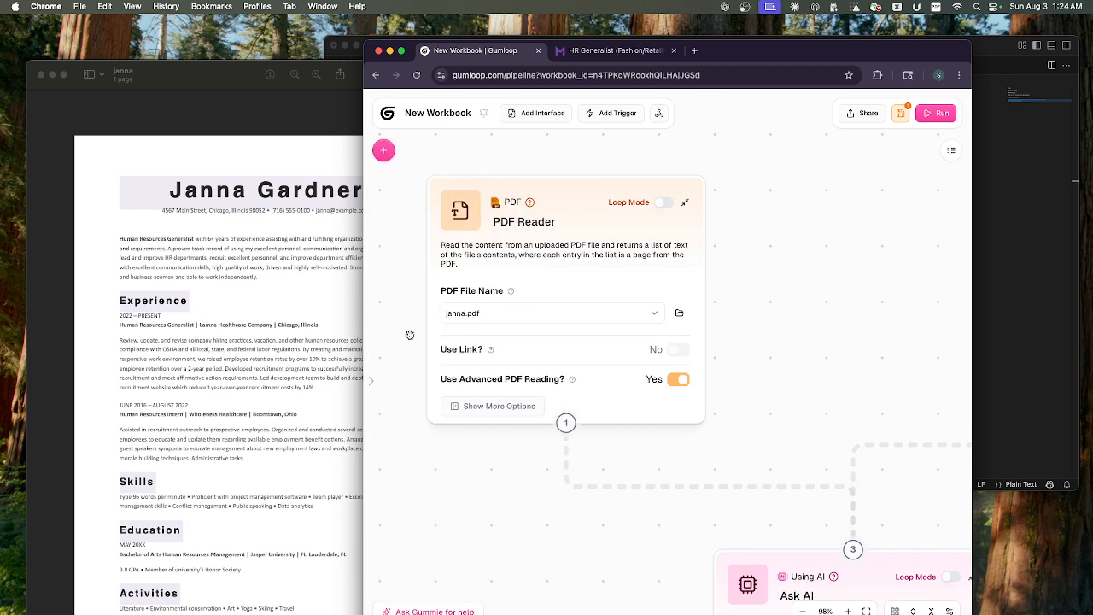
- Search the node library for pdf nodes and close the library
{"action": "left_click", "coordinate": [477, 236]}
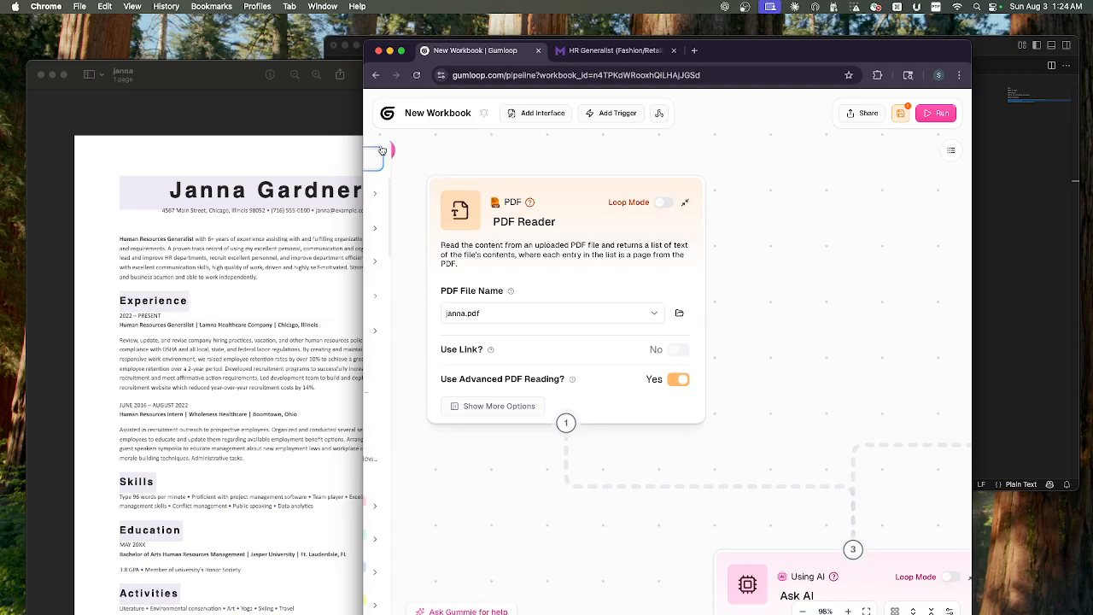
{"action": "left_click", "coordinate": [384, 151]}
{"action": "left_click", "coordinate": [427, 158]}
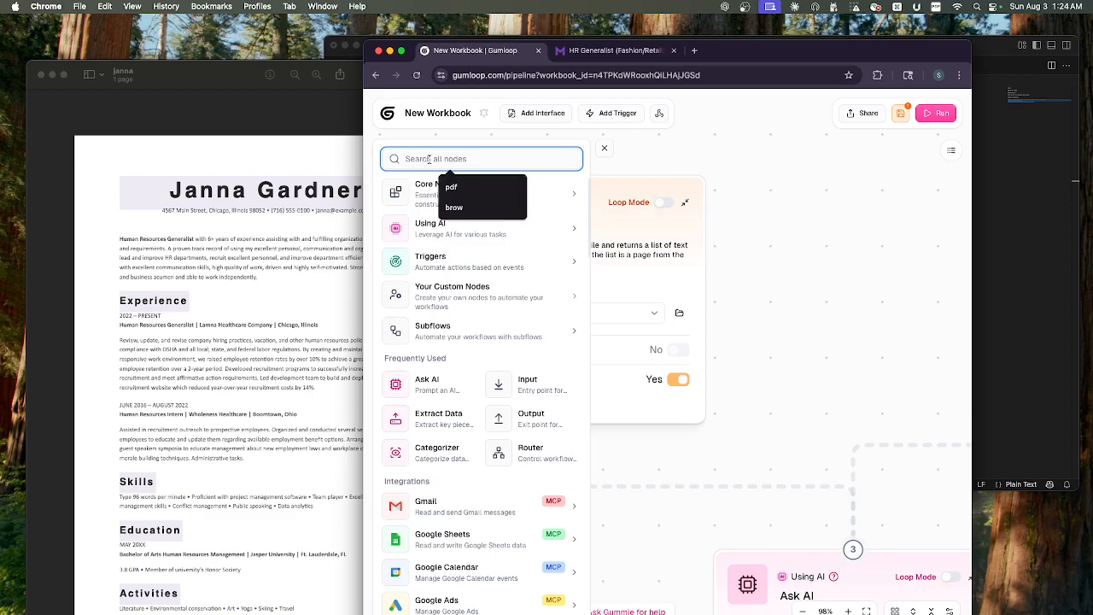
{"action": "type", "text": "pdf"}
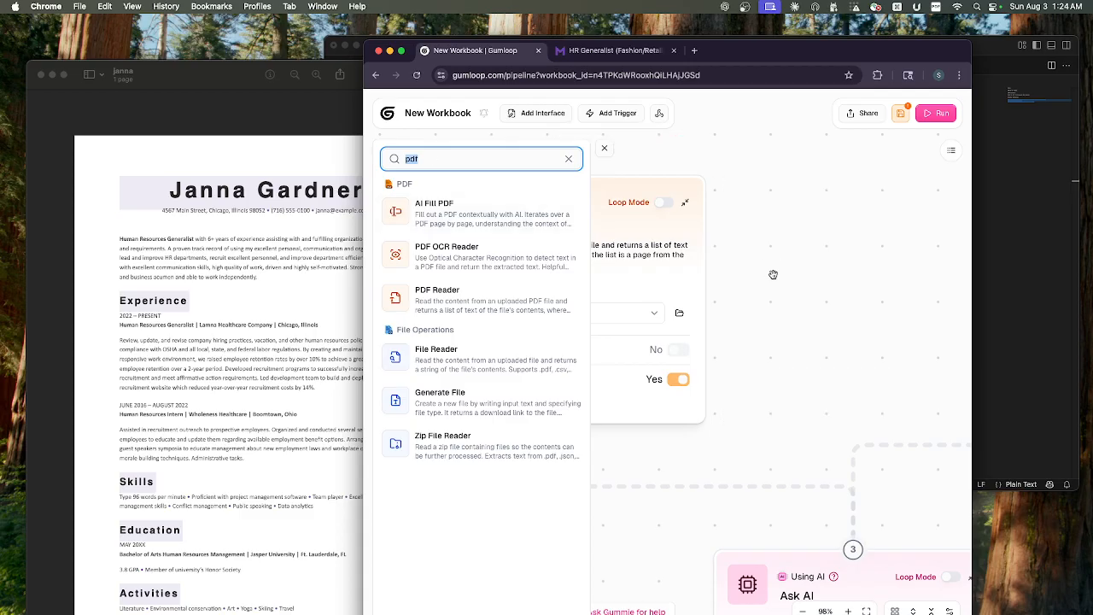
{"action": "left_click", "coordinate": [603, 151]}
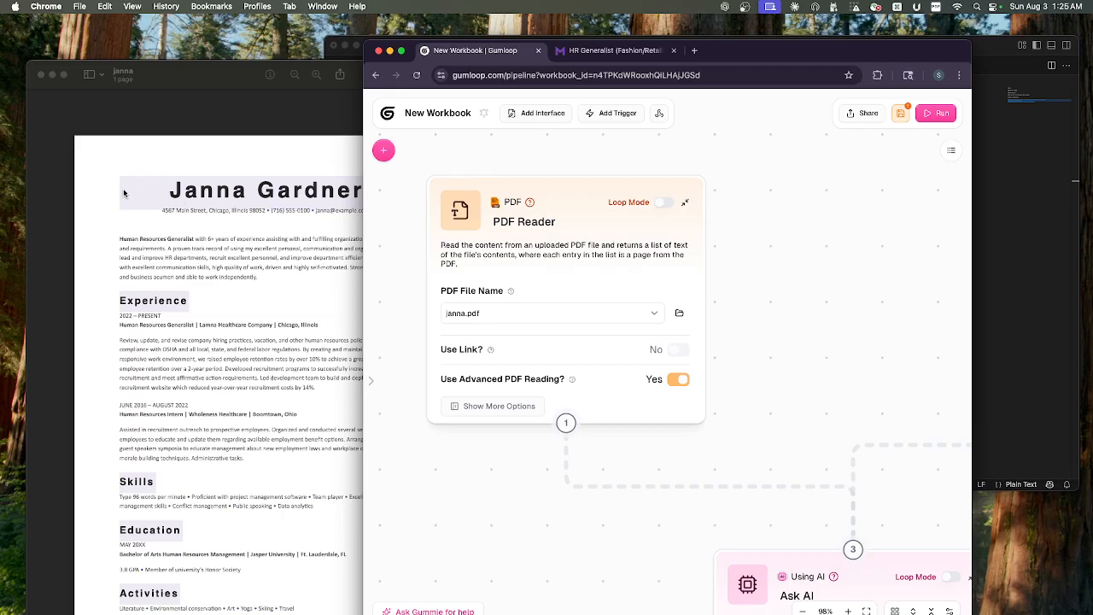
- Examine the Browser Extension Input node on the canvas and where its type can be searched in the node library
{"action": "left_click", "coordinate": [384, 151]}
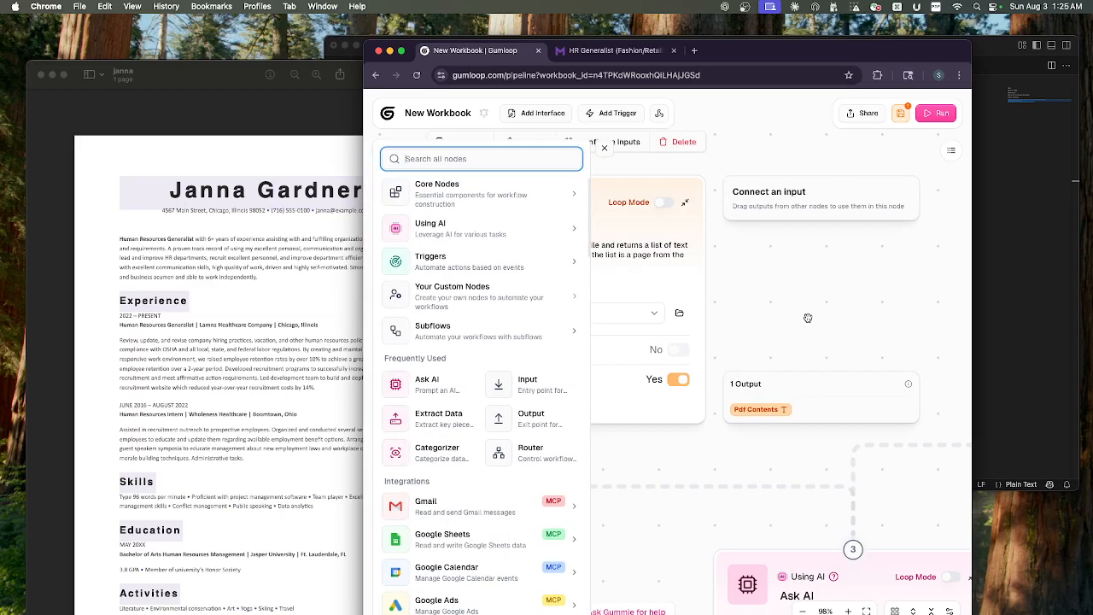
{"action": "scroll", "coordinate": [770, 313], "scroll_direction": "down", "scroll_amount": 5}
{"action": "scroll", "coordinate": [770, 313], "scroll_direction": "down", "scroll_amount": 5}
{"action": "left_click_drag", "start_coordinate": [739, 308], "coordinate": [733, 310]}
{"action": "mouse_move", "coordinate": [835, 293]}
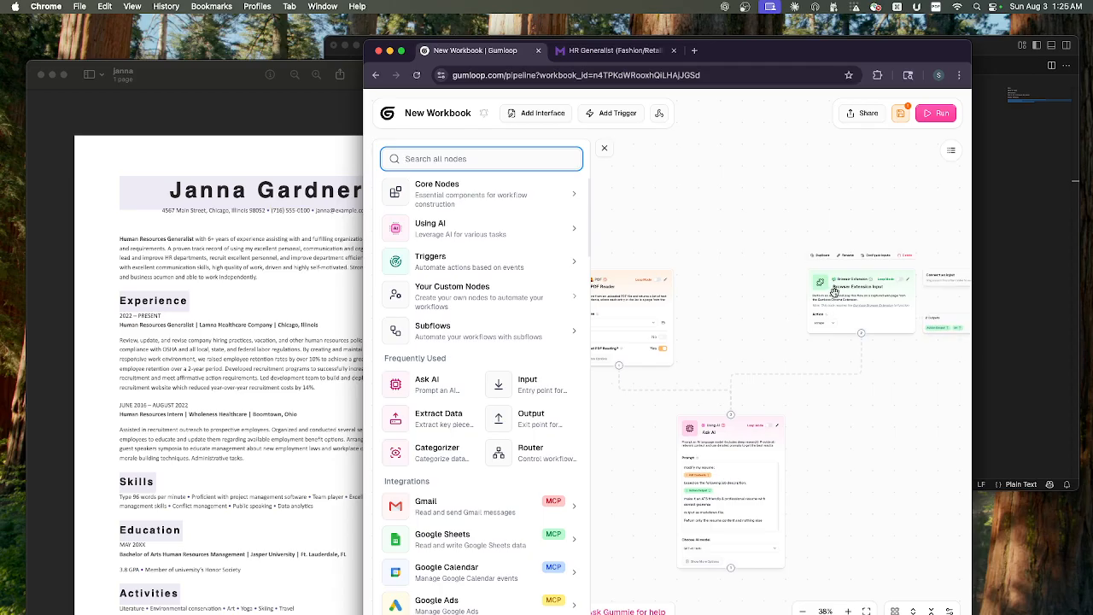
{"action": "scroll", "coordinate": [836, 296], "scroll_direction": "up", "scroll_amount": 5}
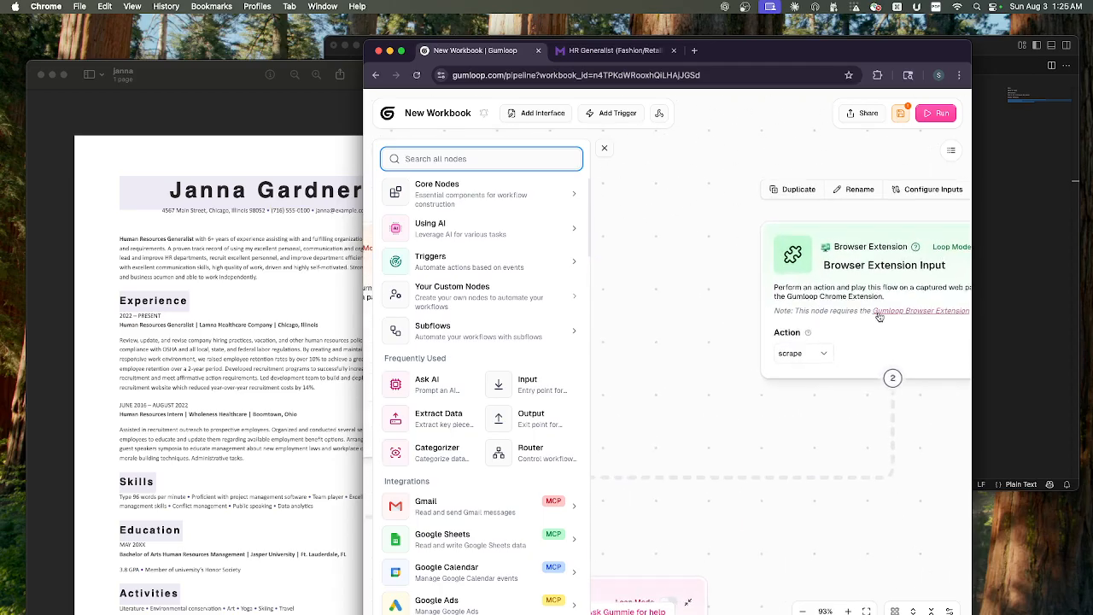
{"action": "mouse_move", "coordinate": [885, 268]}
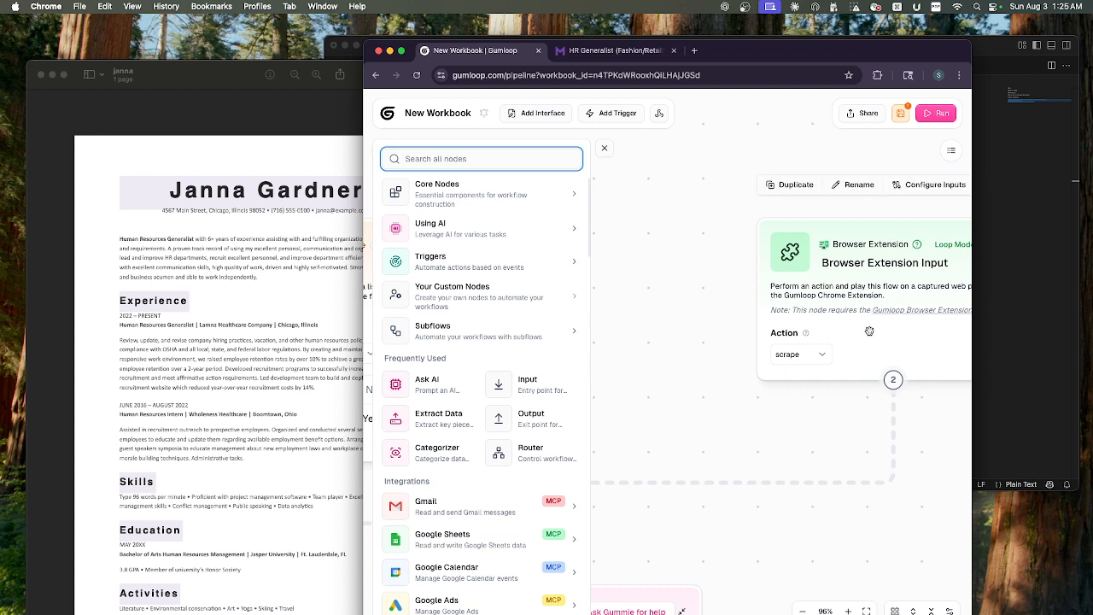
{"action": "left_click", "coordinate": [436, 160]}
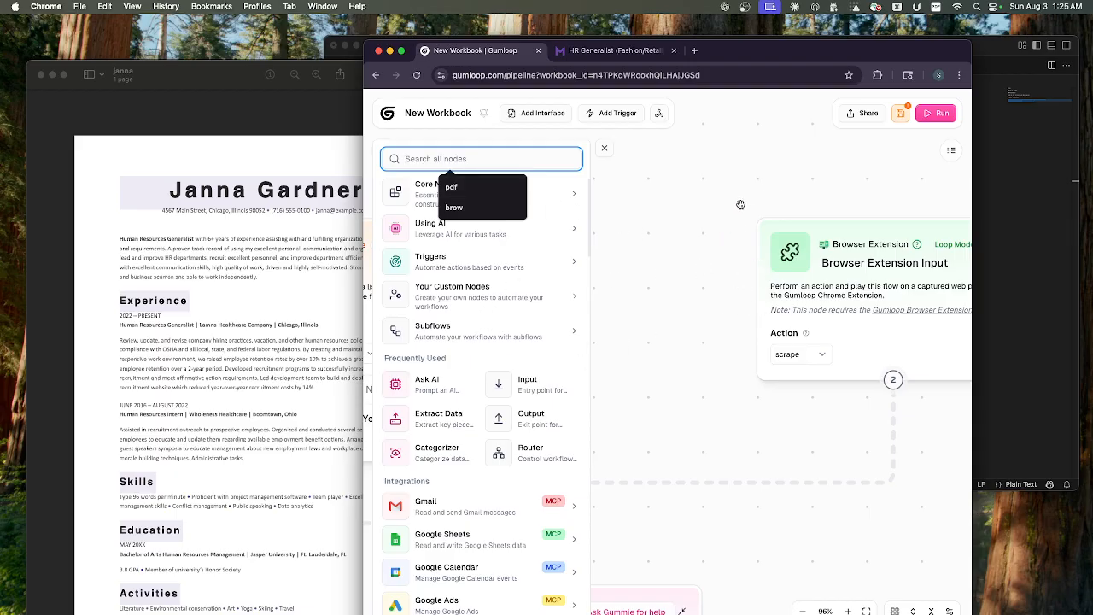
{"action": "left_click", "coordinate": [697, 292]}
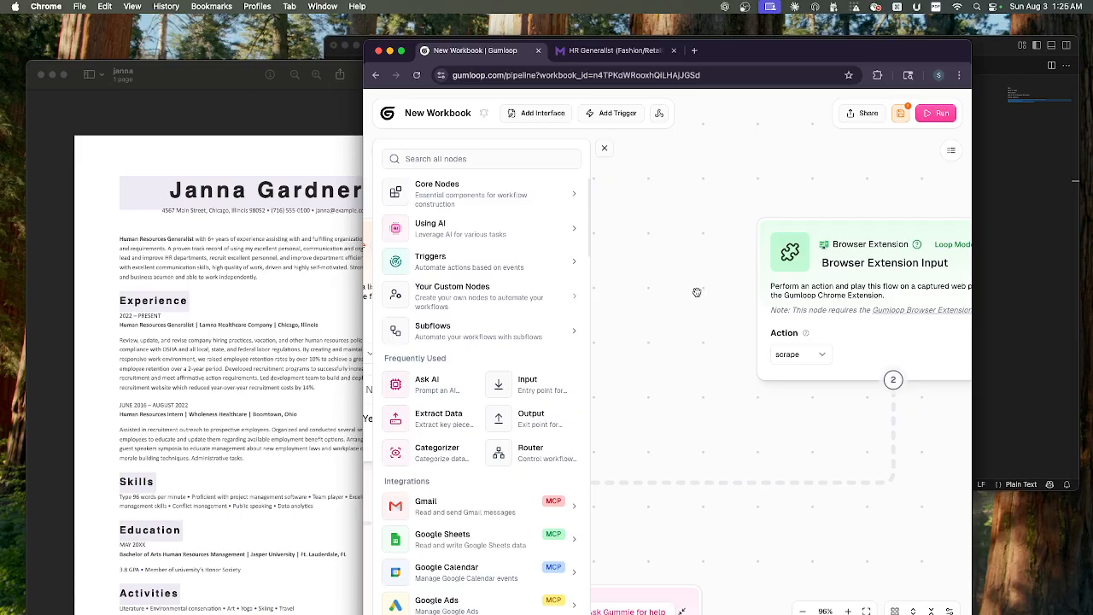
{"action": "left_click", "coordinate": [602, 148]}
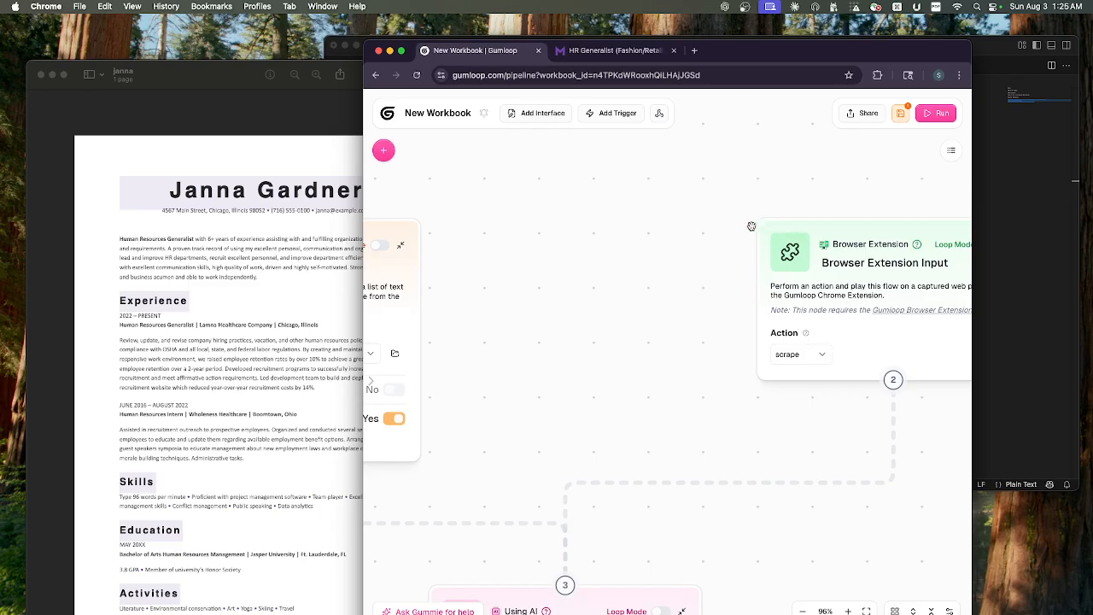
- Choose scrape as the action of the Browser Extension Input node
{"action": "left_click_drag", "start_coordinate": [723, 258], "coordinate": [622, 258]}
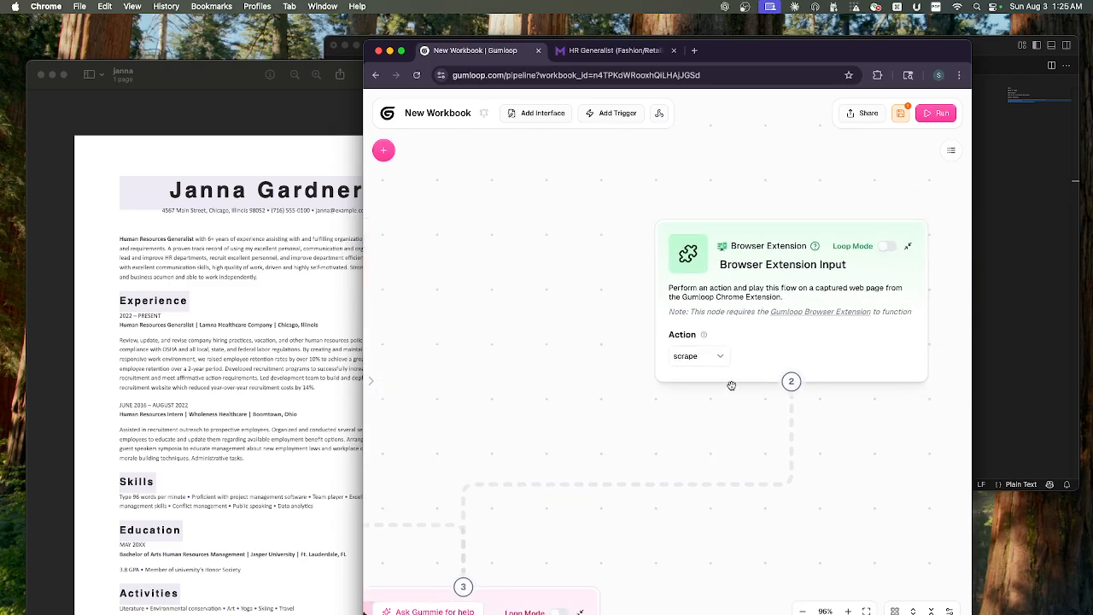
{"action": "left_click", "coordinate": [722, 358]}
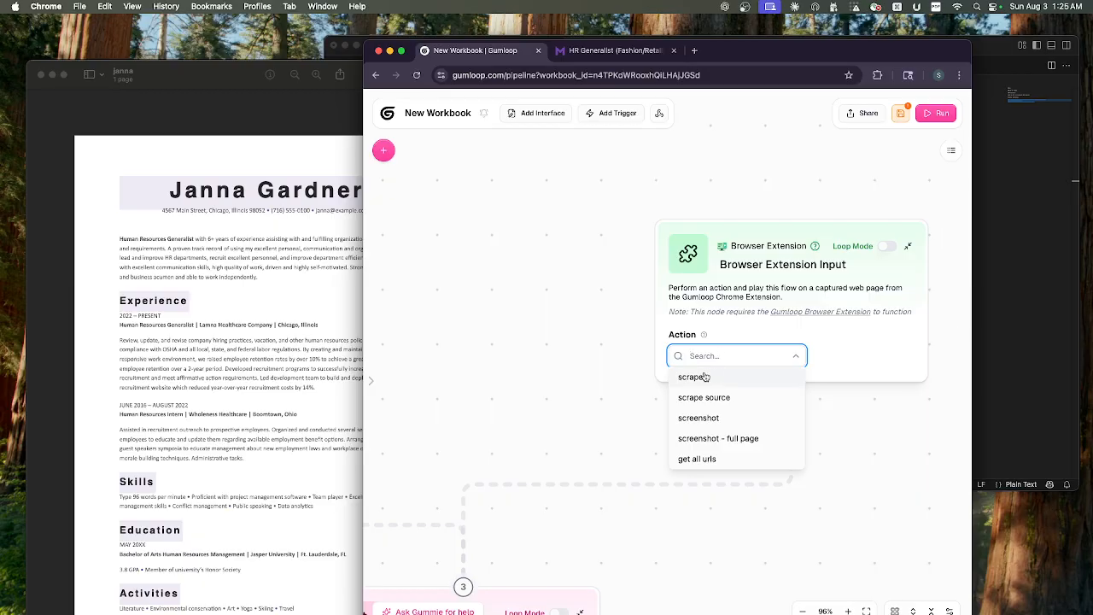
{"action": "left_click", "coordinate": [702, 381]}
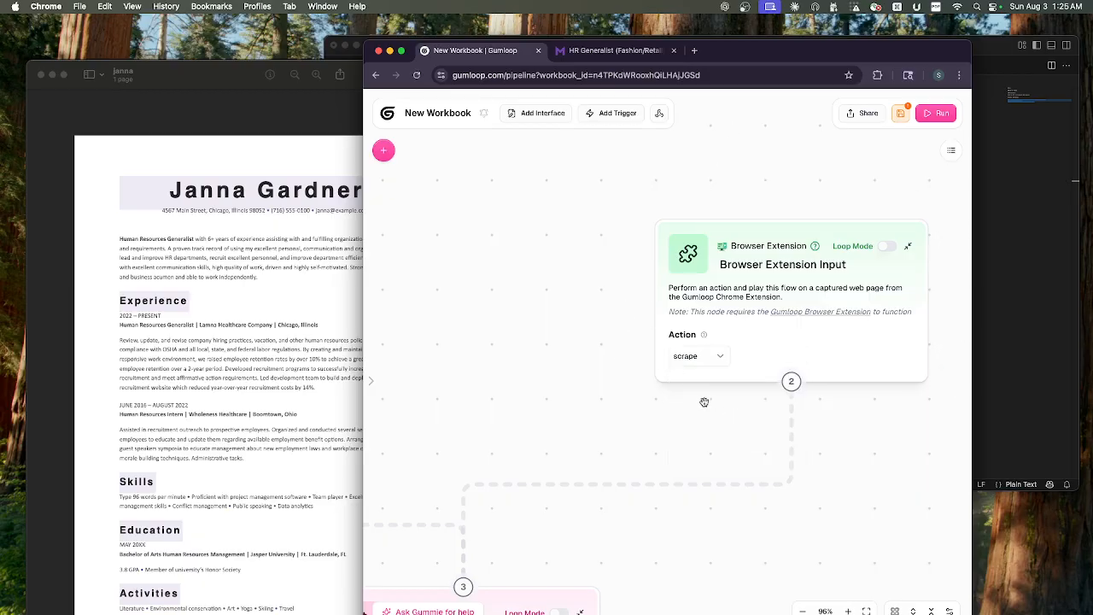
- Examine the Ask AI node, its prompt and its incoming connections, and check the node library search
{"action": "left_click_drag", "start_coordinate": [551, 337], "coordinate": [720, 281]}
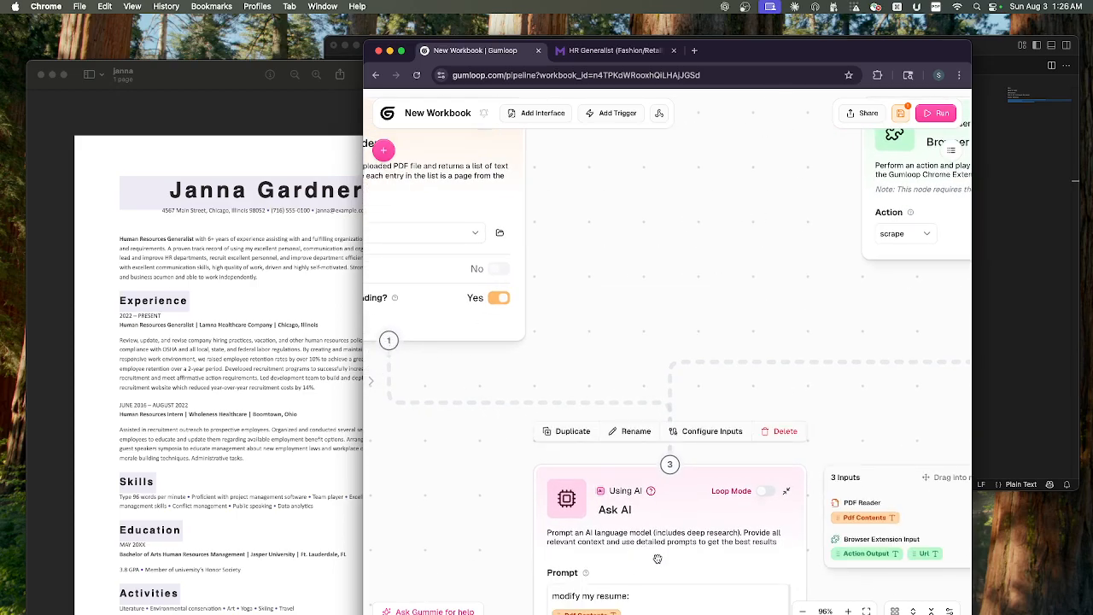
{"action": "scroll", "coordinate": [658, 558], "scroll_direction": "down", "scroll_amount": 3}
{"action": "mouse_move", "coordinate": [658, 560]}
{"action": "left_mouse_down"}
{"action": "mouse_move", "coordinate": [669, 416]}
{"action": "mouse_move", "coordinate": [659, 549]}
{"action": "left_mouse_up"}
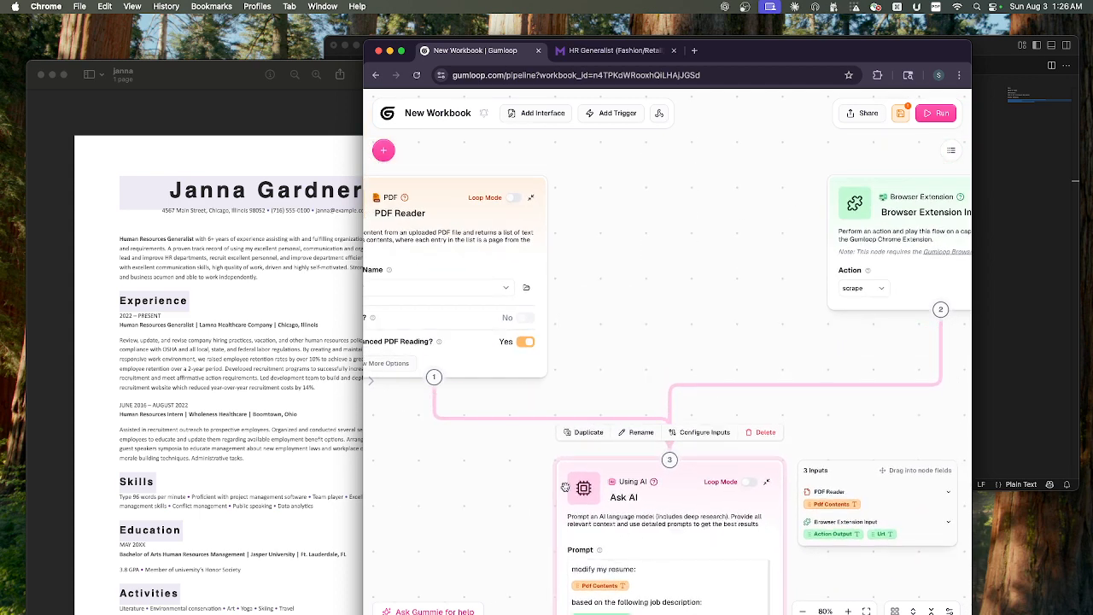
{"action": "left_click", "coordinate": [383, 151]}
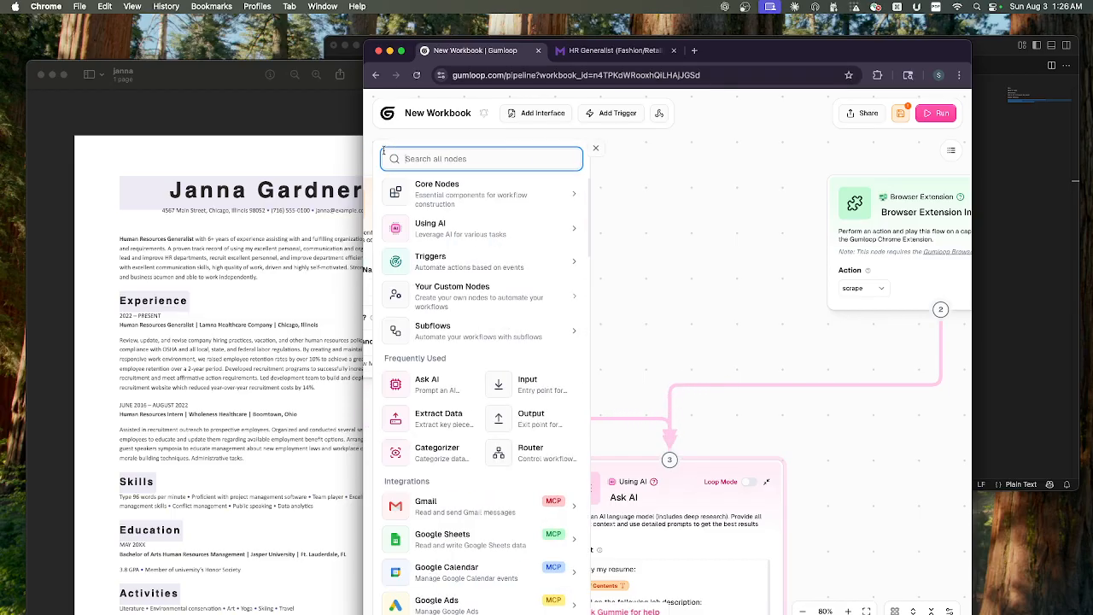
{"action": "left_click", "coordinate": [416, 161]}
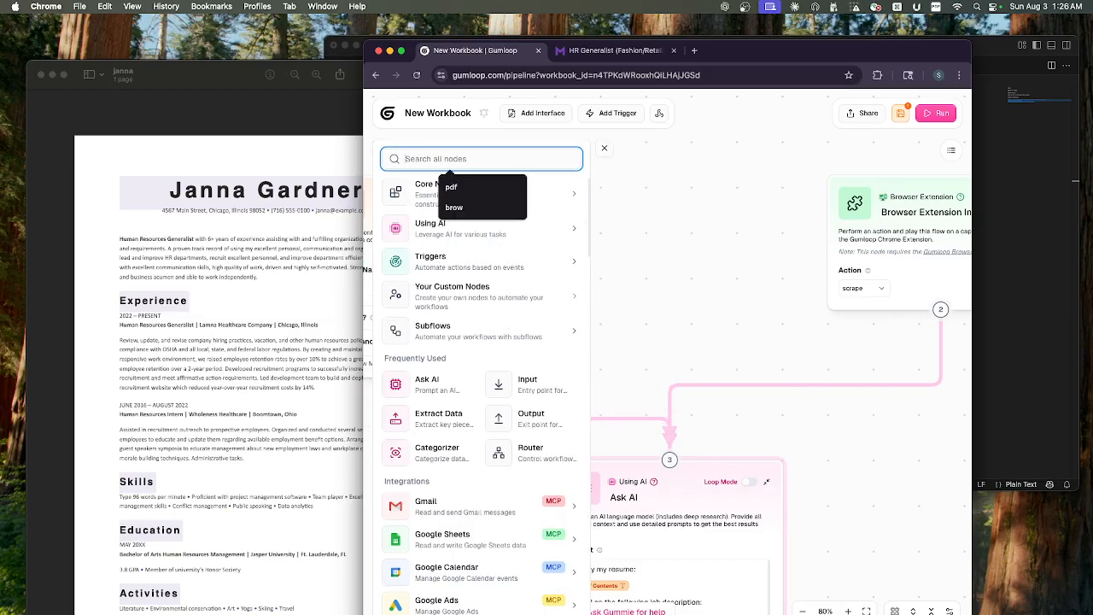
{"action": "left_click", "coordinate": [705, 304]}
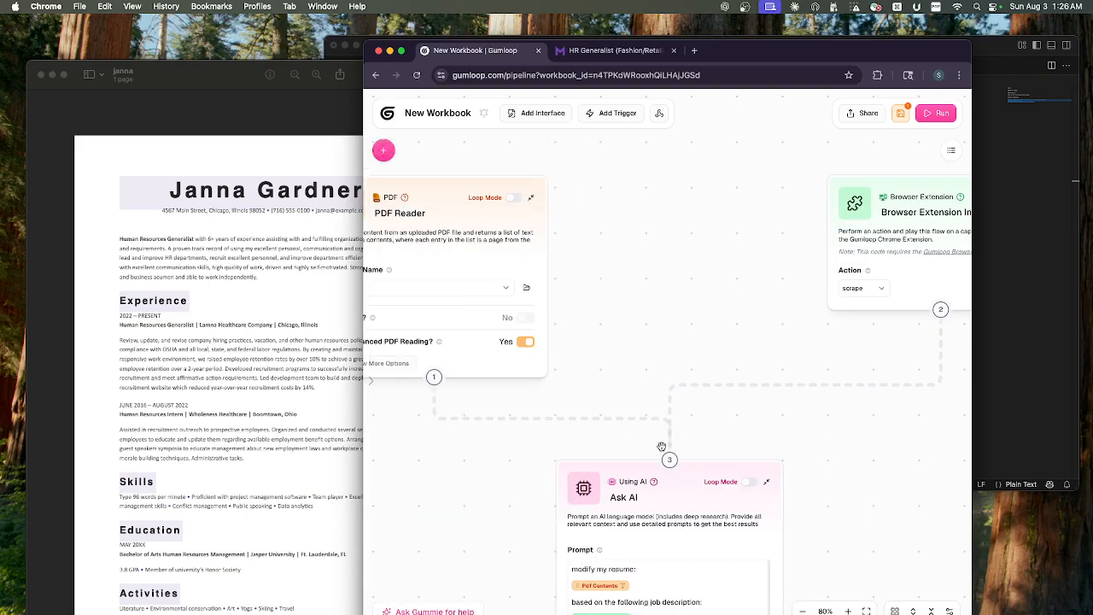
{"action": "scroll", "coordinate": [468, 530], "scroll_direction": "up", "scroll_amount": 1}
{"action": "scroll", "coordinate": [467, 529], "scroll_direction": "down", "scroll_amount": 5}
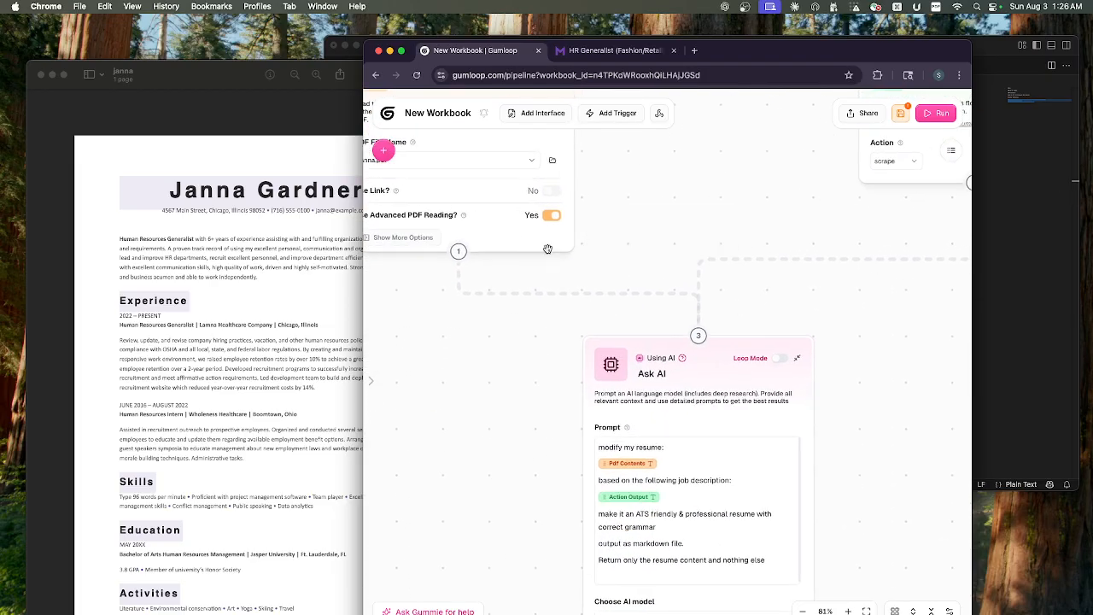
- Try to draw another connection from the PDF Reader node to the Ask AI node
{"action": "mouse_move", "coordinate": [458, 252]}
{"action": "left_click_drag", "start_coordinate": [458, 252], "coordinate": [698, 336]}
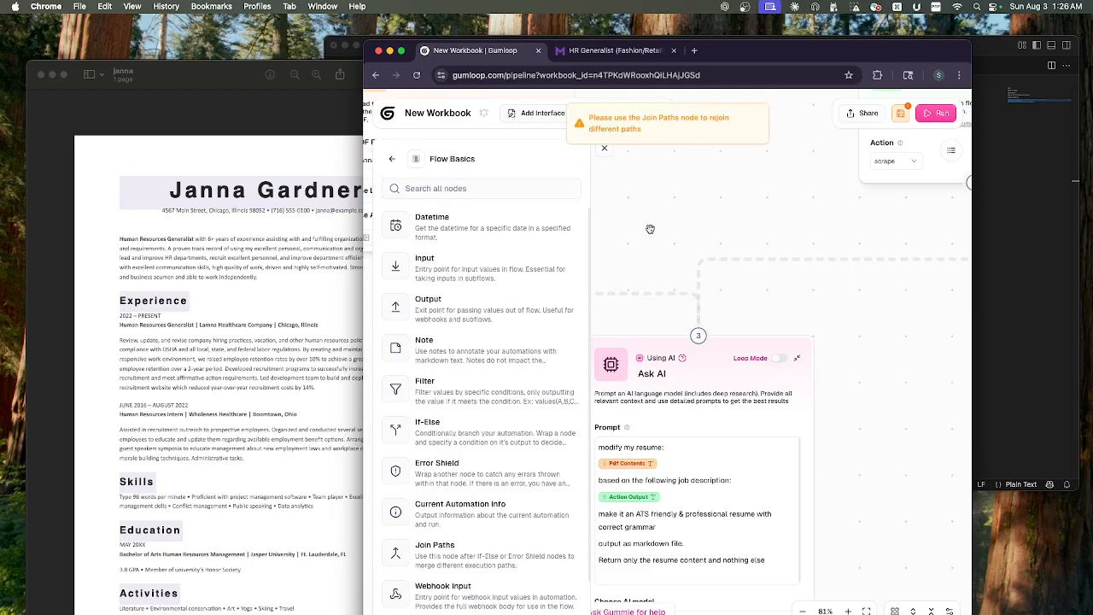
{"action": "left_click", "coordinate": [602, 151]}
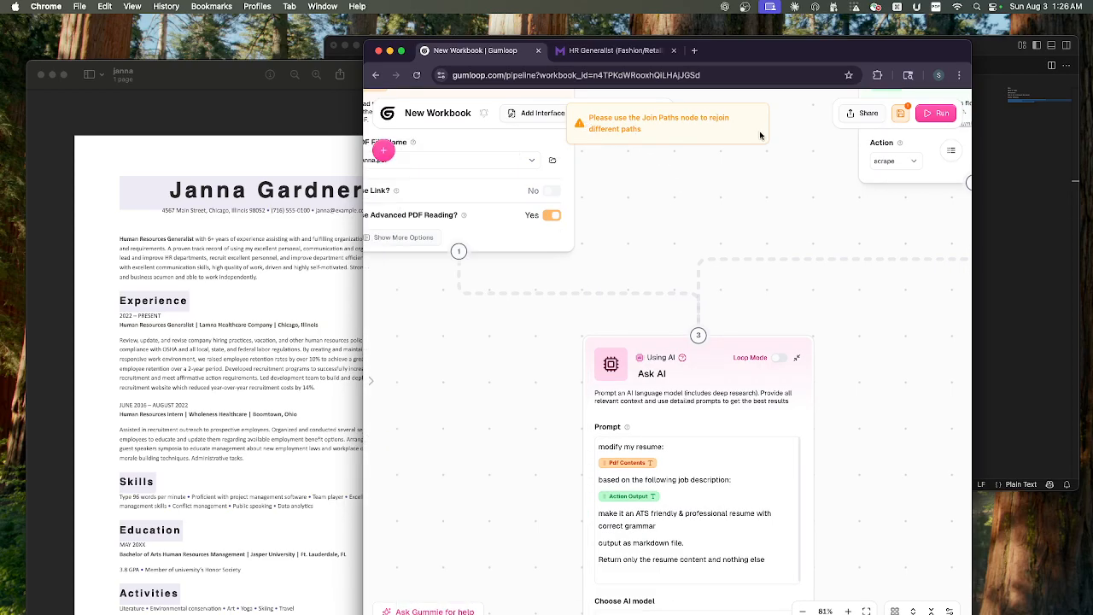
- Delete the connection between the PDF Reader and Ask AI nodes and link the two nodes again
{"action": "left_click", "coordinate": [579, 294]}
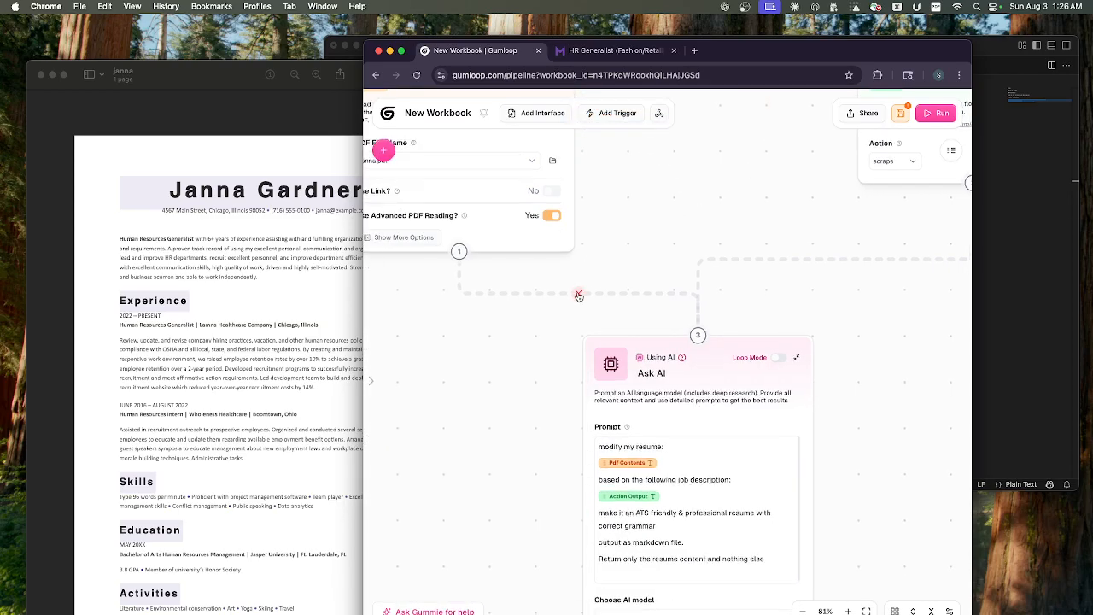
{"action": "left_click_drag", "start_coordinate": [458, 252], "coordinate": [699, 336]}
{"action": "scroll", "coordinate": [699, 336], "scroll_direction": "up", "scroll_amount": 1}
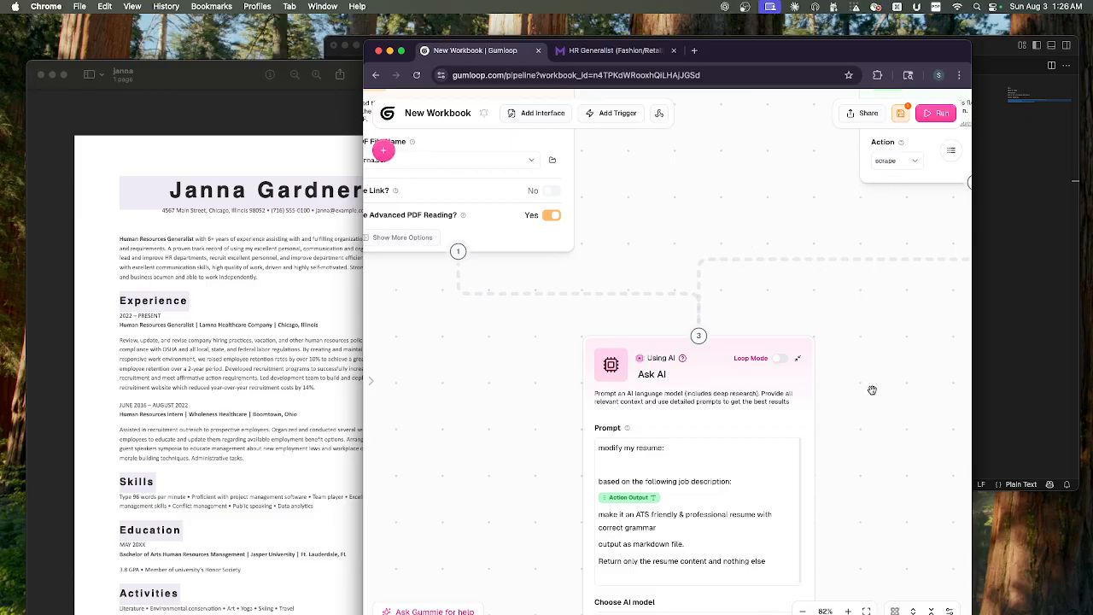
- Insert the PDF Reader's Pdf Contents input into the Ask AI prompt below "modify my resume:"
{"action": "left_click_drag", "start_coordinate": [864, 420], "coordinate": [812, 306]}
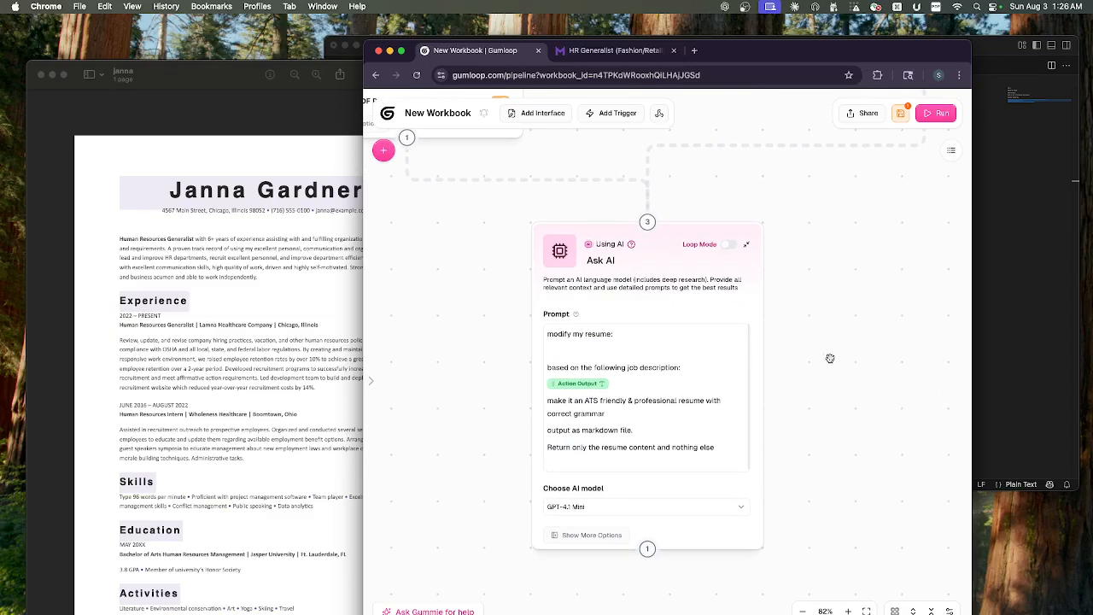
{"action": "left_click", "coordinate": [543, 337]}
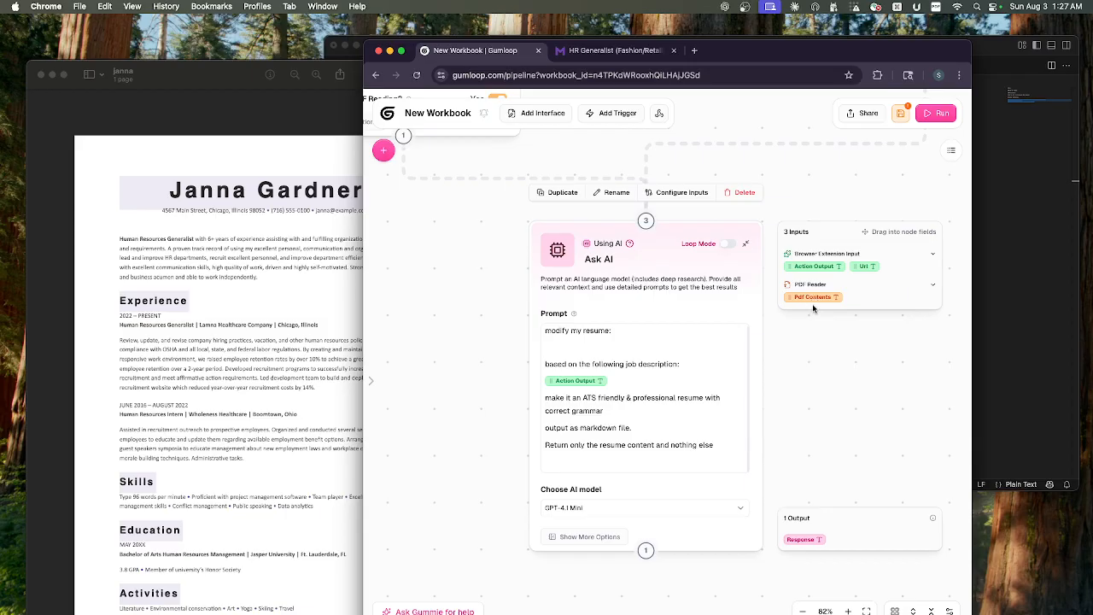
{"action": "left_click_drag", "start_coordinate": [810, 298], "coordinate": [600, 346]}
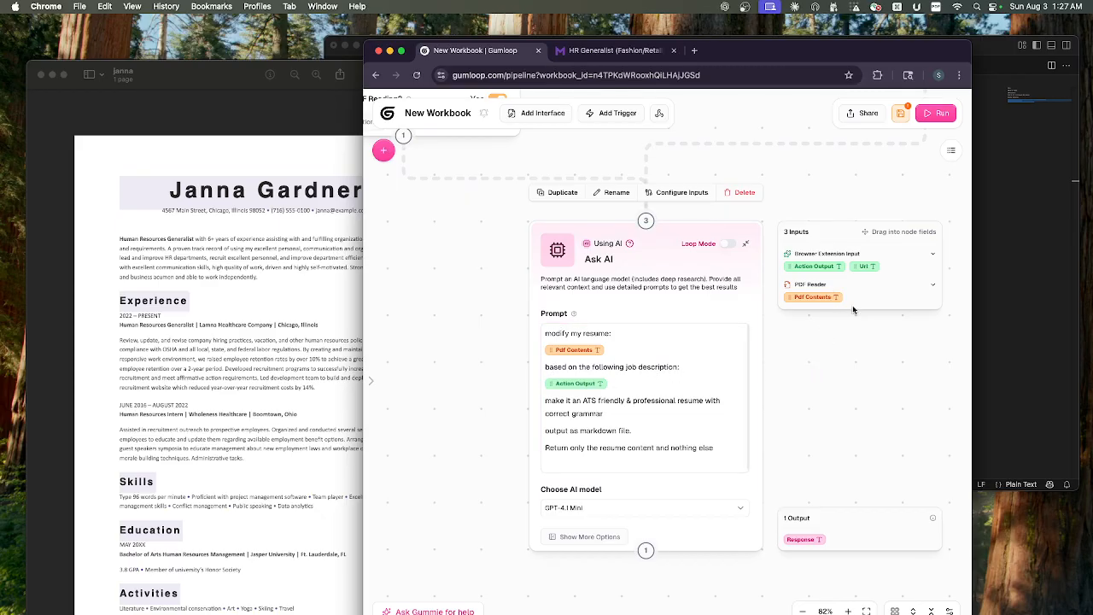
{"action": "left_click_drag", "start_coordinate": [859, 362], "coordinate": [828, 544]}
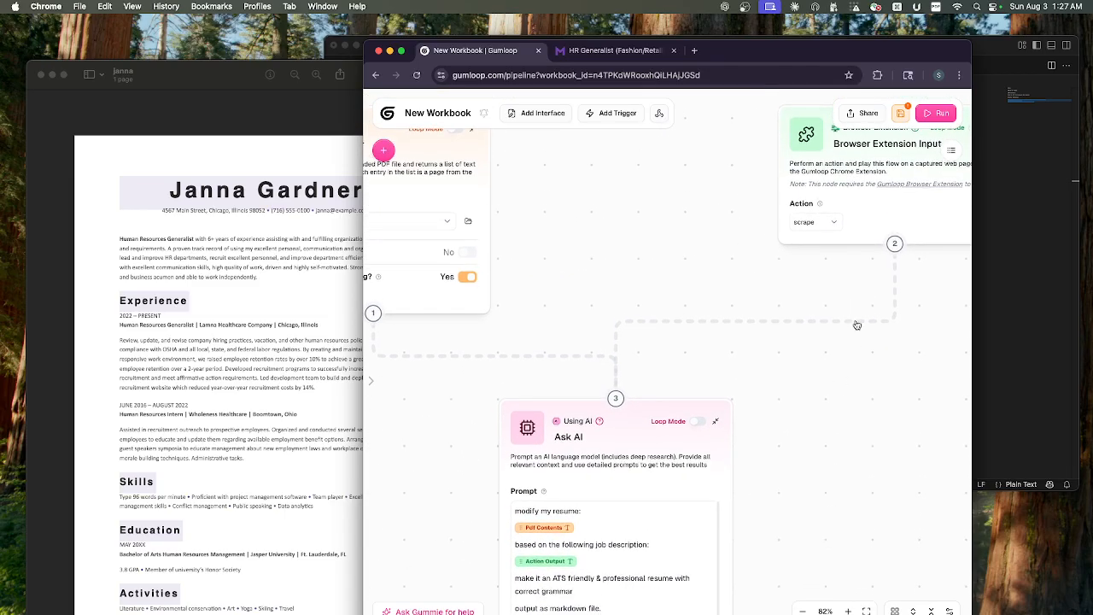
{"action": "mouse_move", "coordinate": [608, 563]}
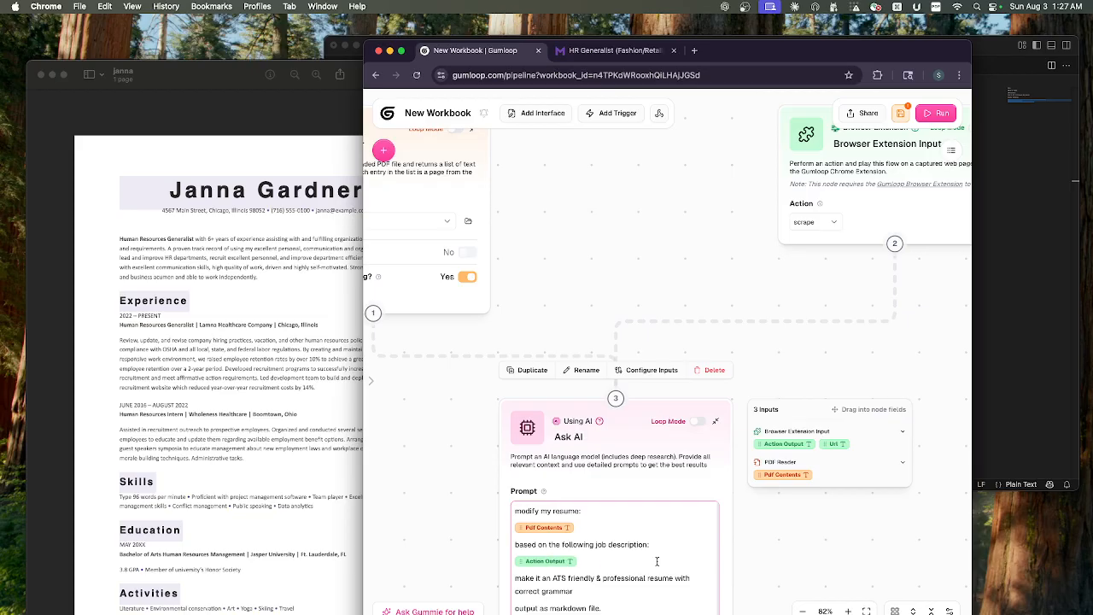
- Review the Ask AI prompt's ATS, markdown and resume-only instructions, and save the workflow
{"action": "left_click_drag", "start_coordinate": [795, 552], "coordinate": [815, 394]}
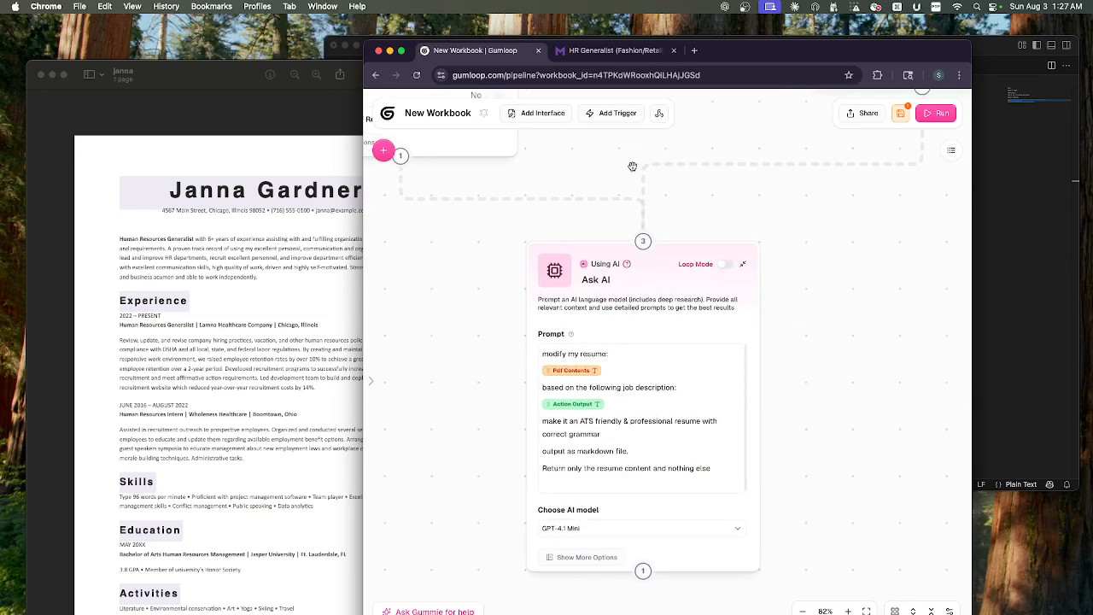
{"action": "mouse_move", "coordinate": [565, 421]}
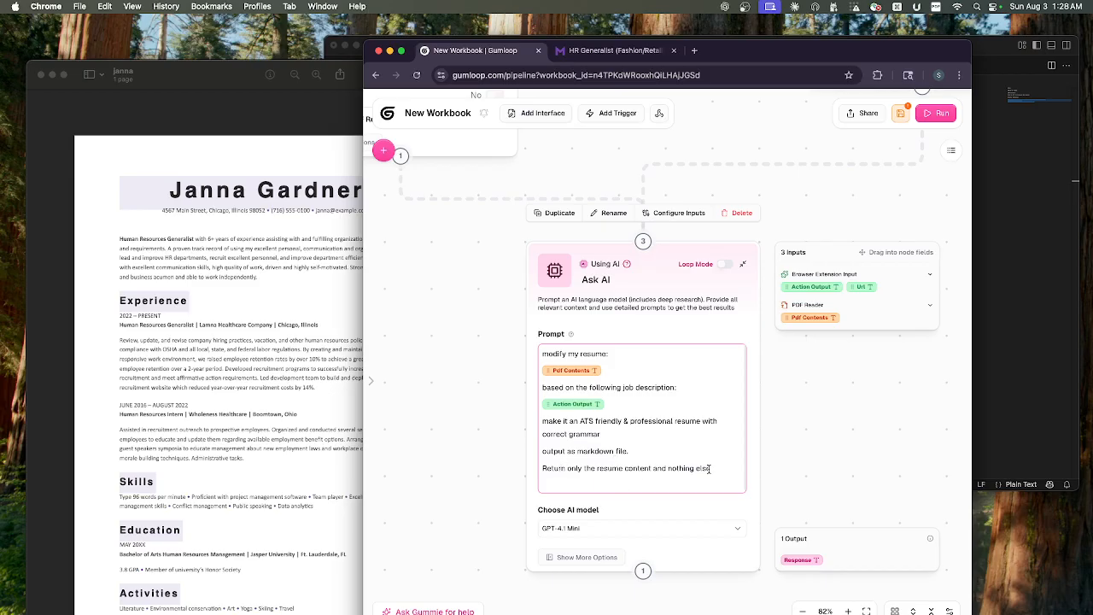
{"action": "left_click_drag", "start_coordinate": [722, 467], "coordinate": [541, 424]}
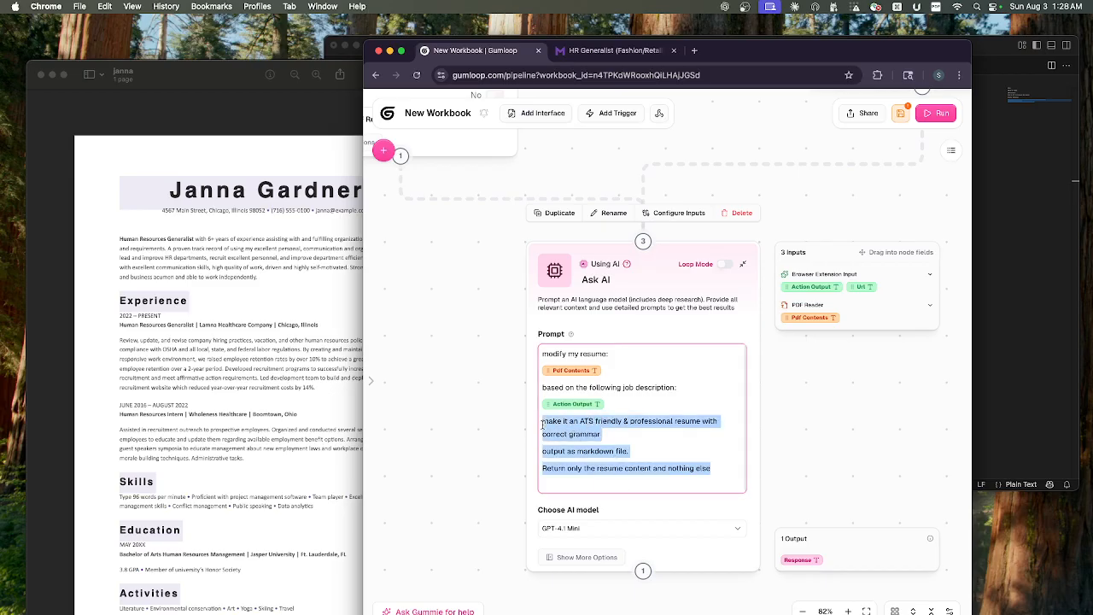
{"action": "left_click", "coordinate": [637, 438]}
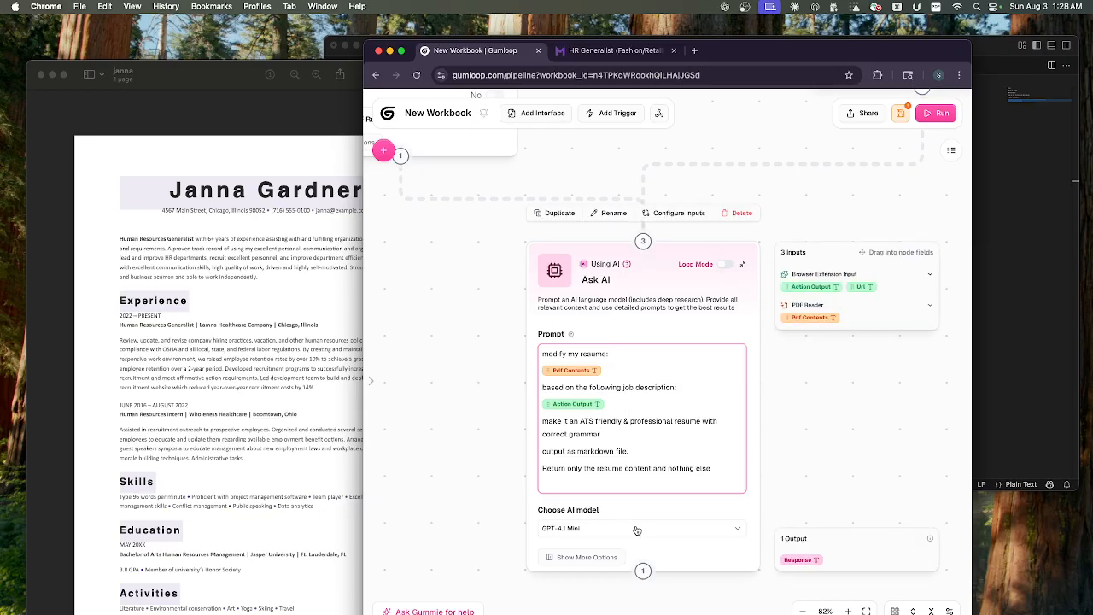
{"action": "left_click", "coordinate": [900, 113]}
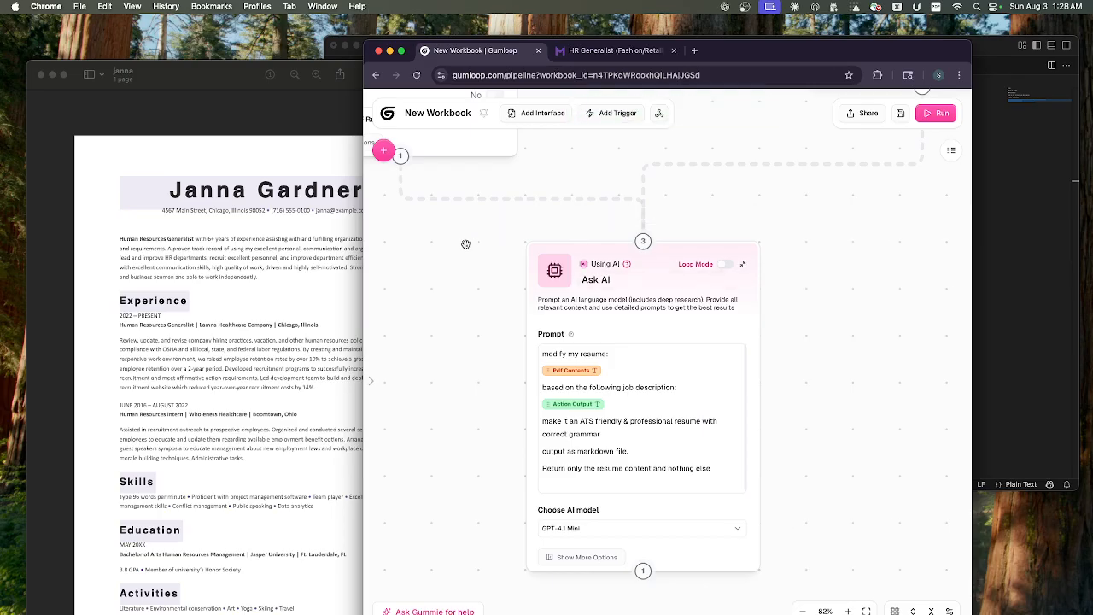
- Close the Gumloop panel on the HR Generalist (Fashion/Retail) posting and examine its description, responsibilities and qualifications
{"action": "left_click", "coordinate": [593, 52]}
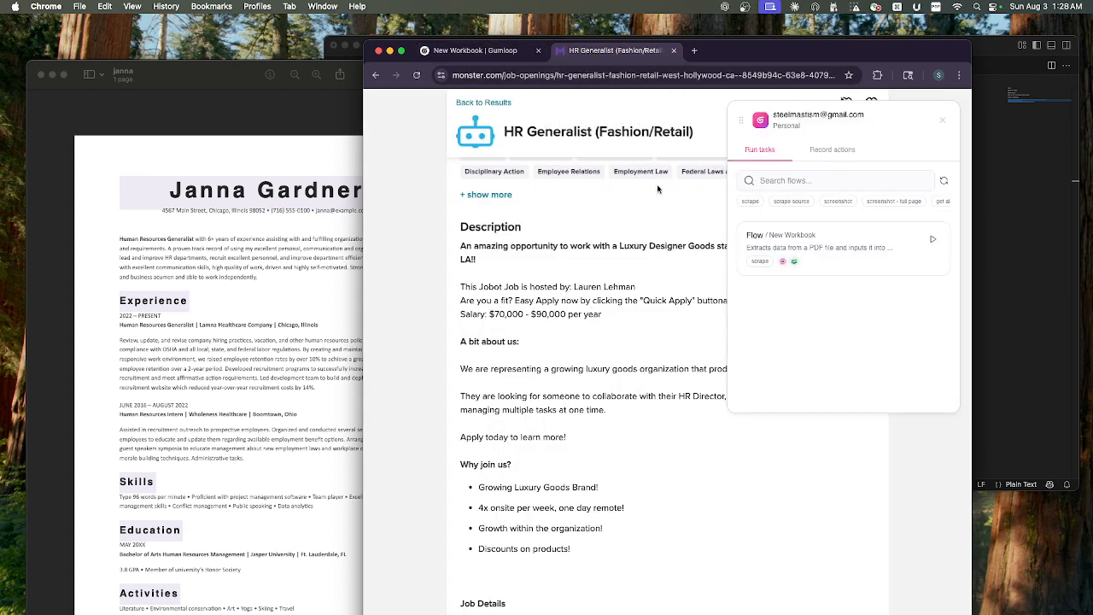
{"action": "left_click", "coordinate": [944, 123]}
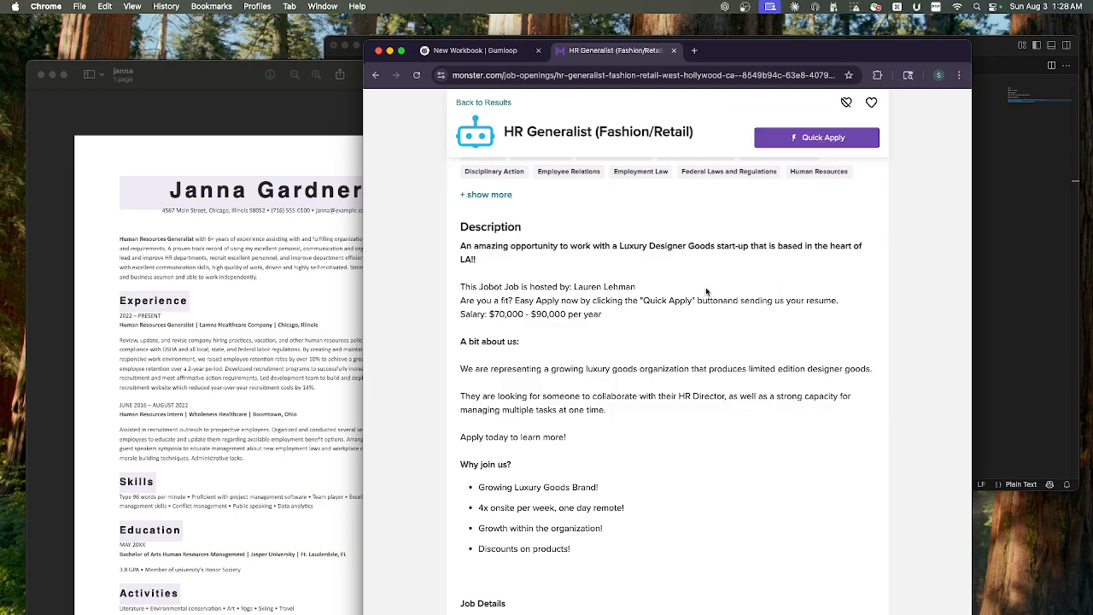
{"action": "scroll", "coordinate": [595, 562], "scroll_direction": "down", "scroll_amount": 5}
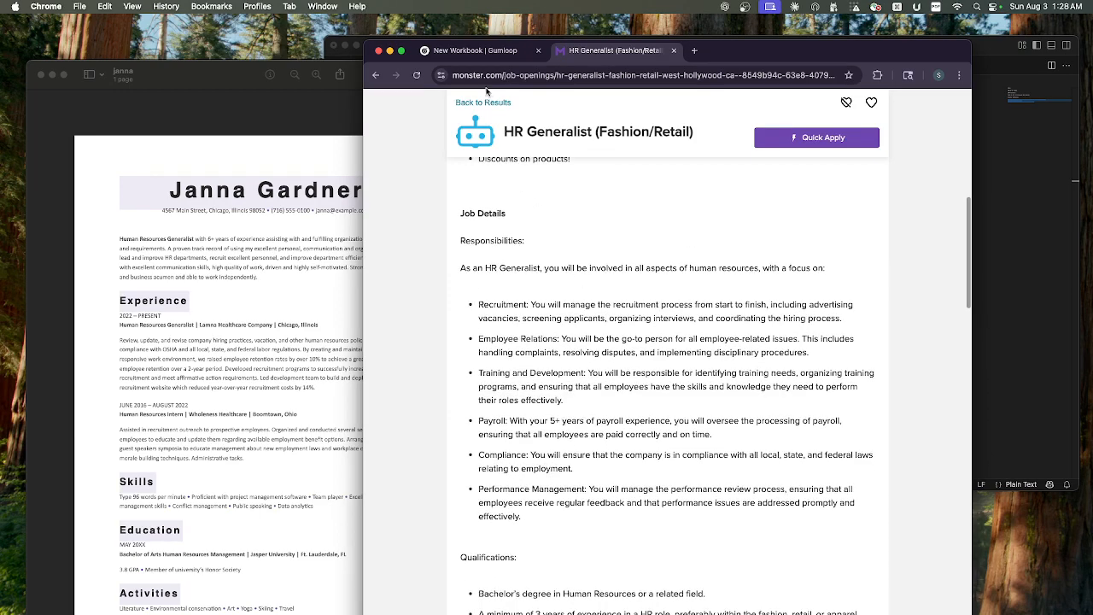
{"action": "scroll", "coordinate": [595, 504], "scroll_direction": "up", "scroll_amount": 1}
{"action": "scroll", "coordinate": [595, 504], "scroll_direction": "up", "scroll_amount": 1}
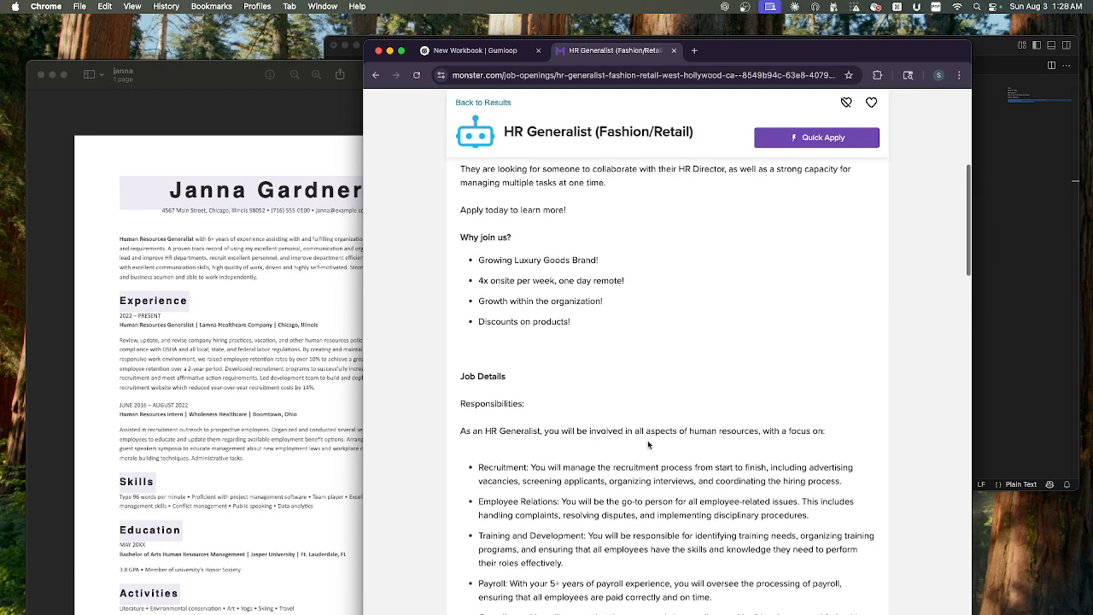
{"action": "scroll", "coordinate": [625, 507], "scroll_direction": "down", "scroll_amount": 1}
{"action": "scroll", "coordinate": [625, 507], "scroll_direction": "down", "scroll_amount": 3}
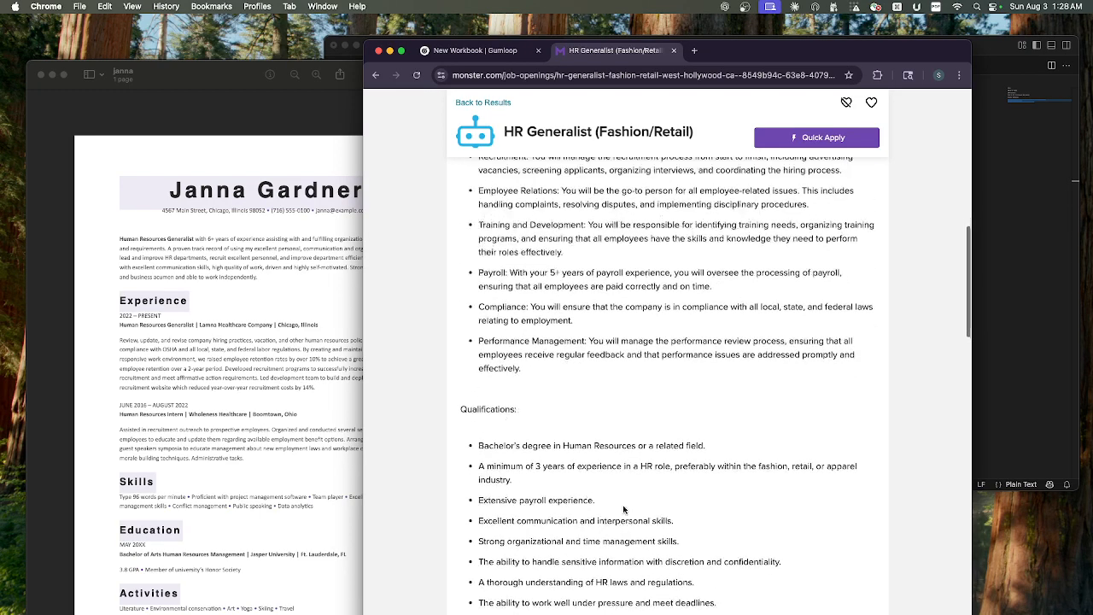
{"action": "scroll", "coordinate": [617, 422], "scroll_direction": "up", "scroll_amount": 4}
{"action": "scroll", "coordinate": [692, 440], "scroll_direction": "up", "scroll_amount": 10}
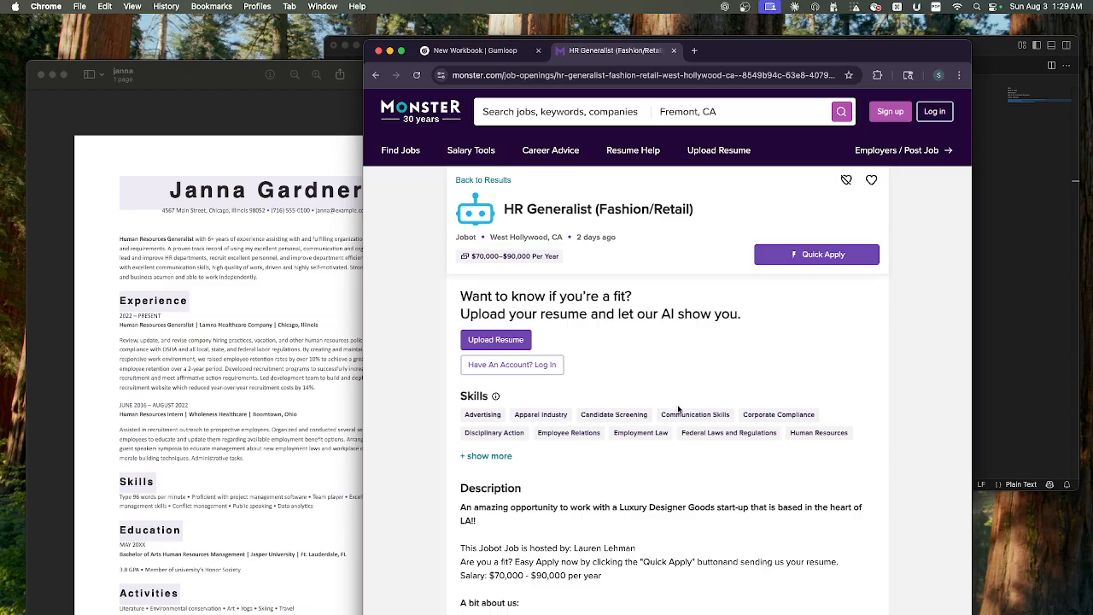
{"action": "scroll", "coordinate": [716, 370], "scroll_direction": "down", "scroll_amount": 1}
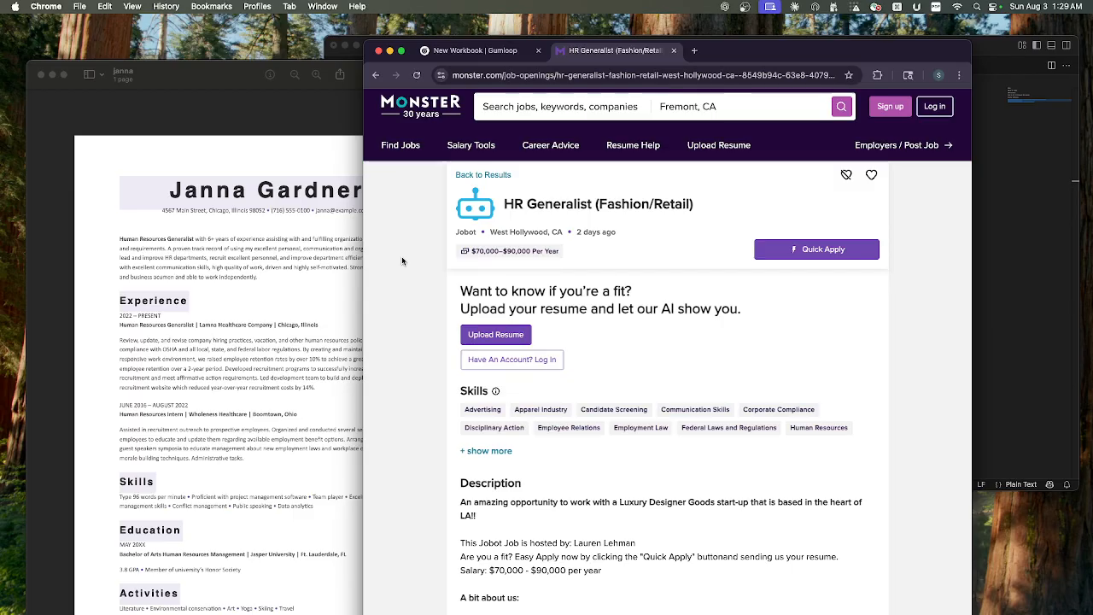
- Open the Gumloop browser extension on the job posting and run the New Workbook flow
{"action": "left_click", "coordinate": [878, 76]}
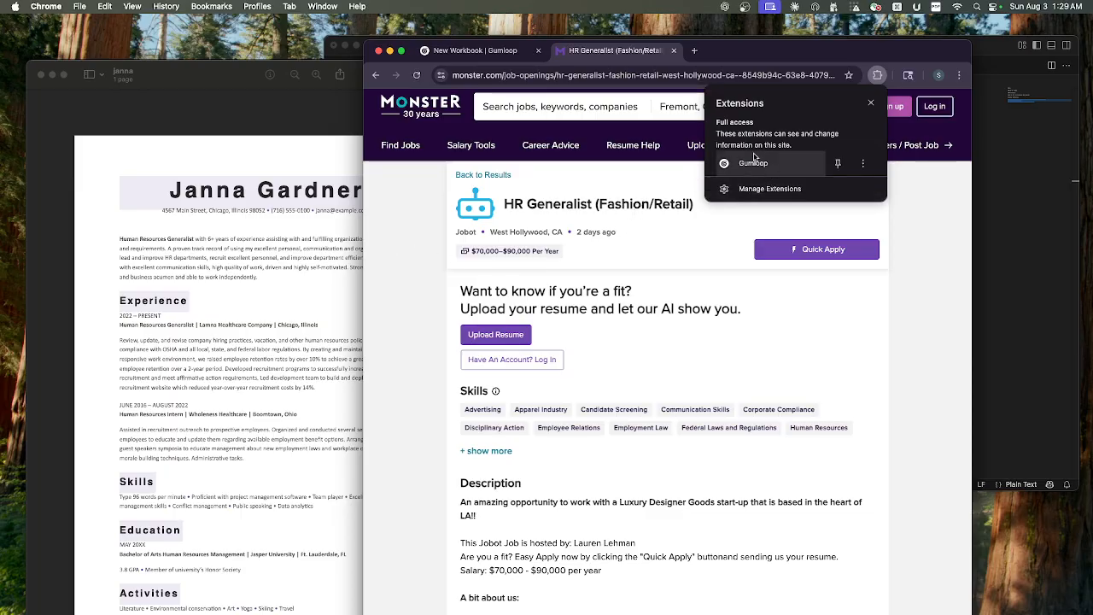
{"action": "left_click", "coordinate": [940, 282]}
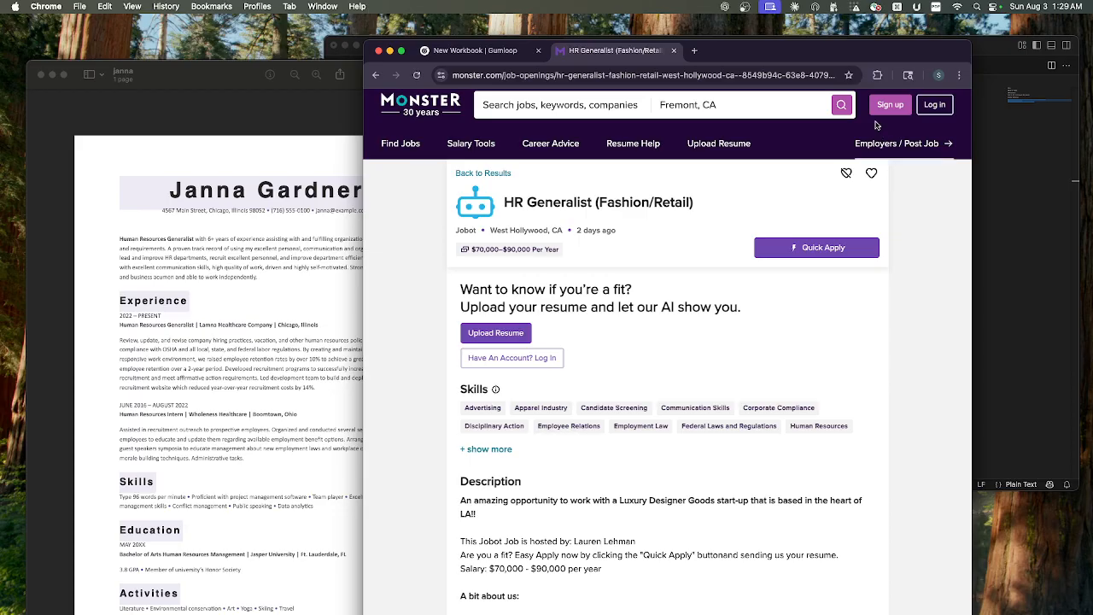
{"action": "left_click", "coordinate": [878, 77]}
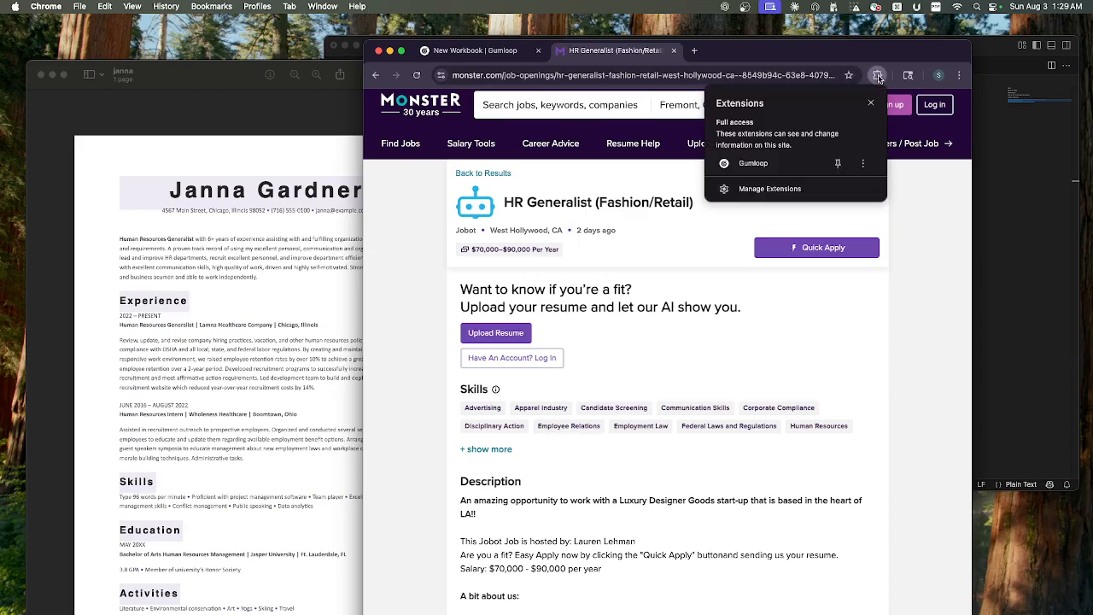
{"action": "left_click", "coordinate": [750, 163]}
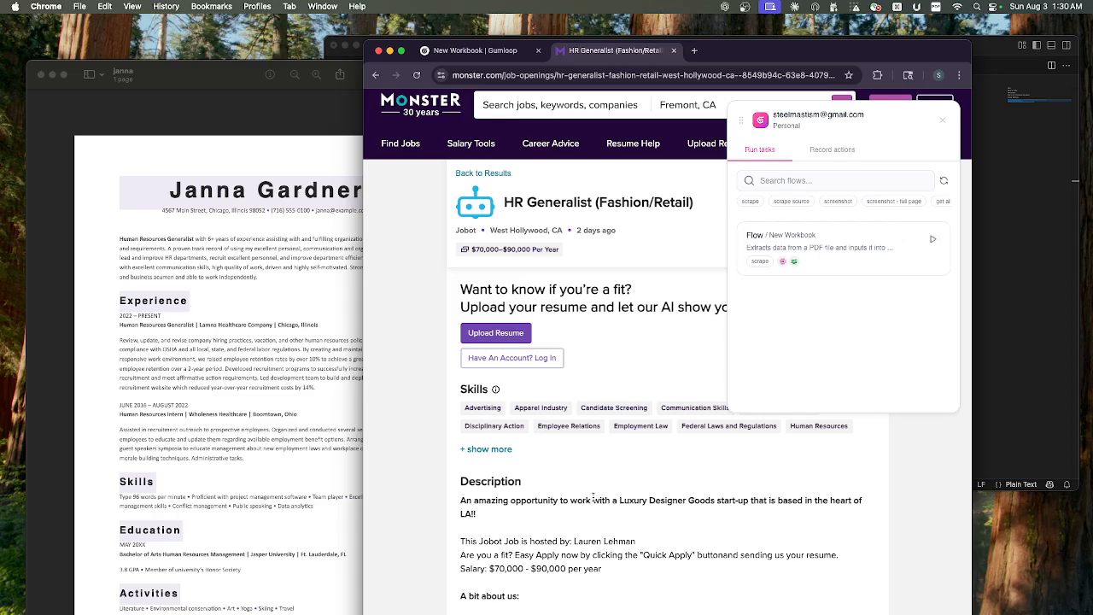
{"action": "scroll", "coordinate": [828, 358], "scroll_direction": "down", "scroll_amount": 1}
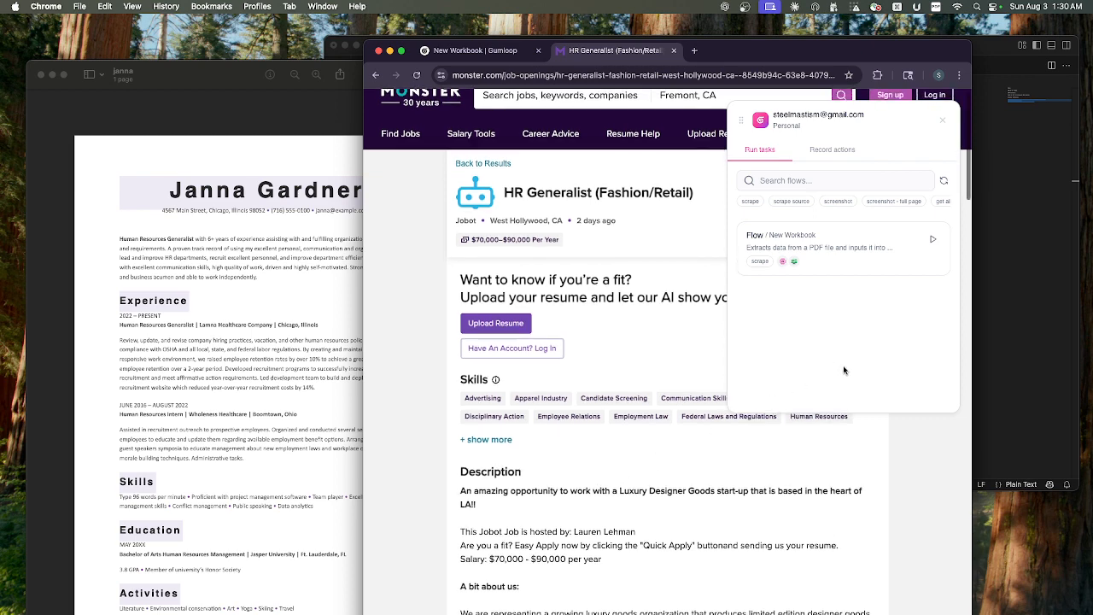
{"action": "scroll", "coordinate": [904, 306], "scroll_direction": "down", "scroll_amount": 1}
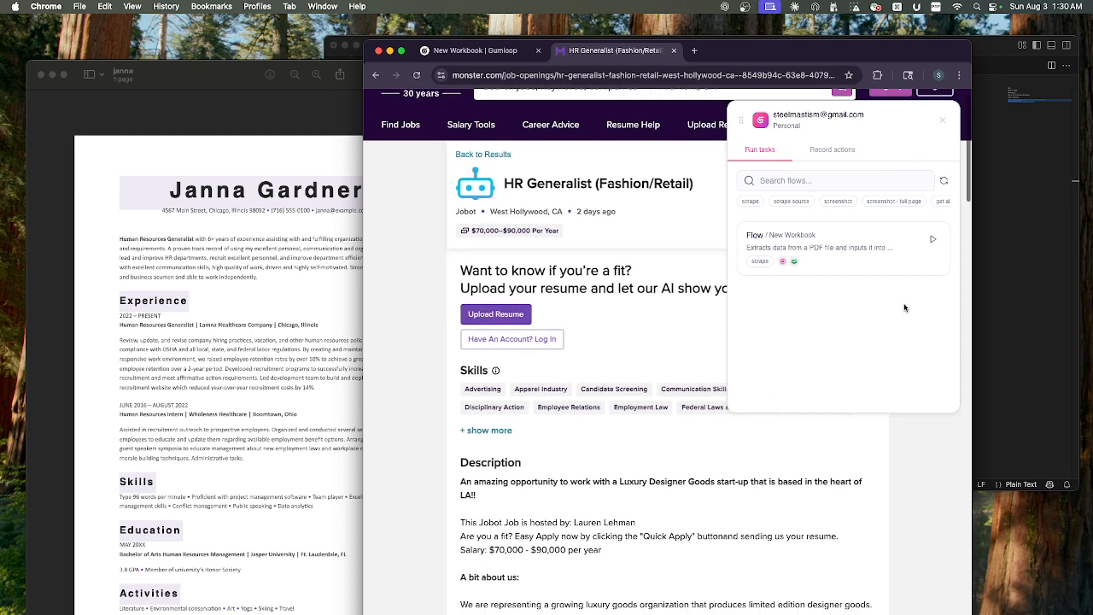
{"action": "left_click", "coordinate": [934, 241]}
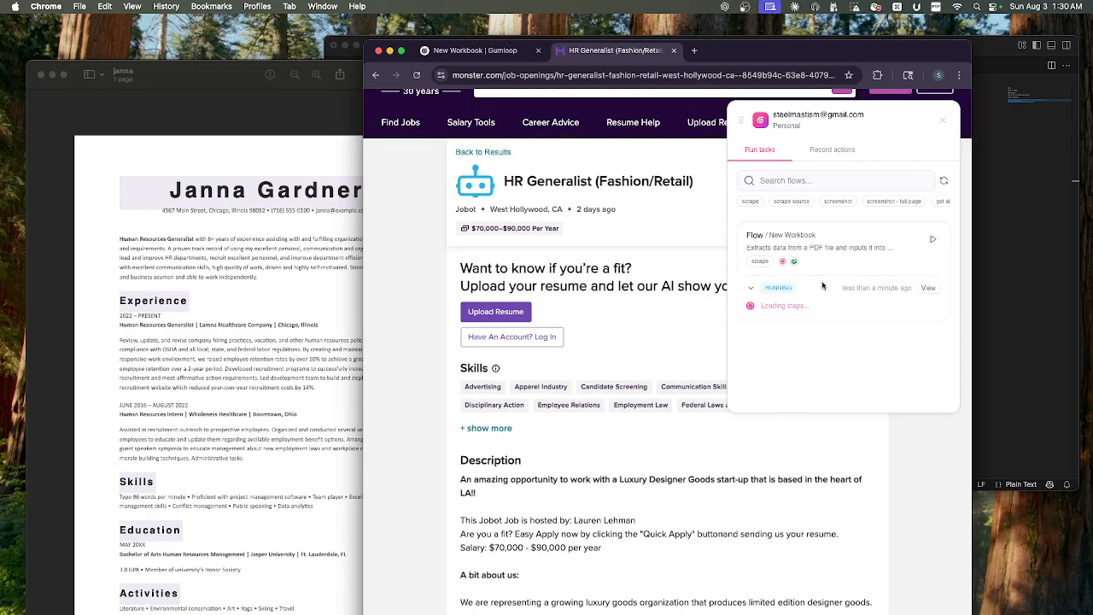
- Open the flow's current run, read the Ask AI response and select the generated resume markdown
{"action": "left_click", "coordinate": [928, 288]}
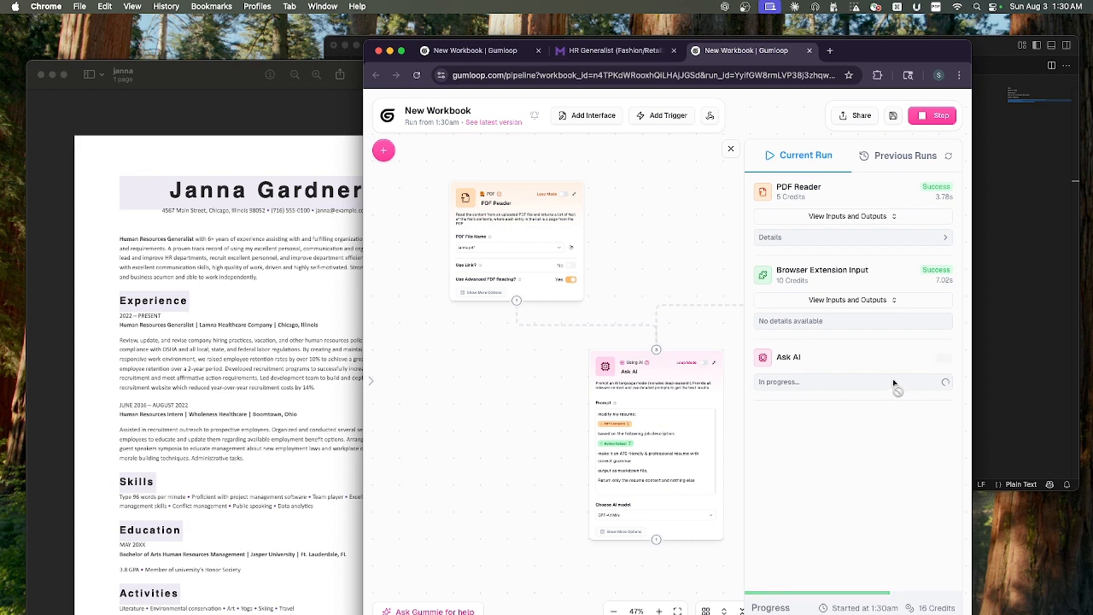
{"action": "scroll", "coordinate": [895, 385], "scroll_direction": "down", "scroll_amount": 2}
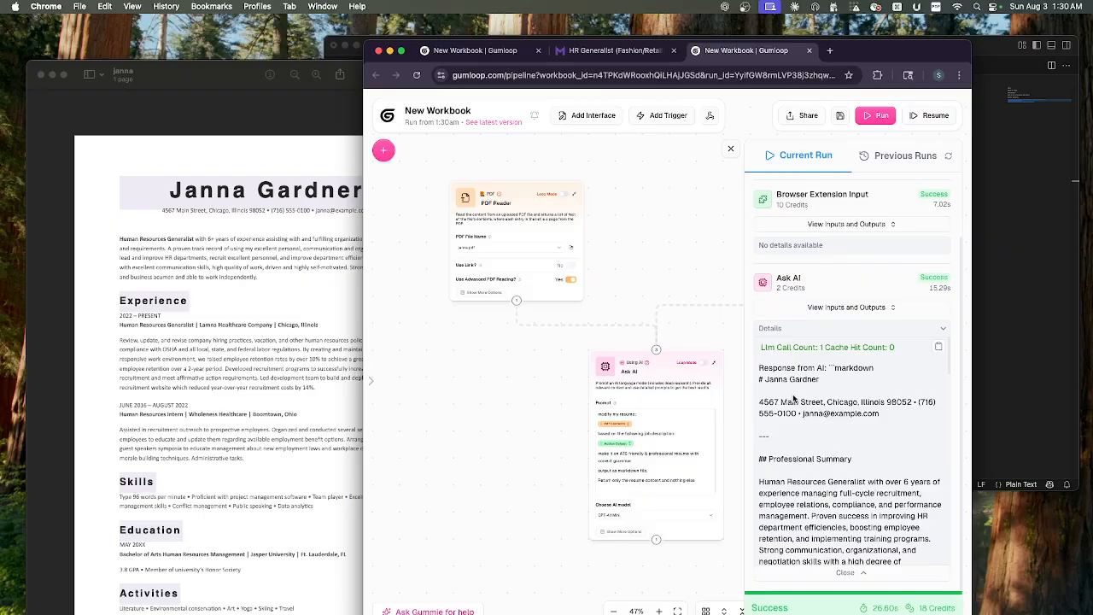
{"action": "scroll", "coordinate": [866, 393], "scroll_direction": "down", "scroll_amount": 1}
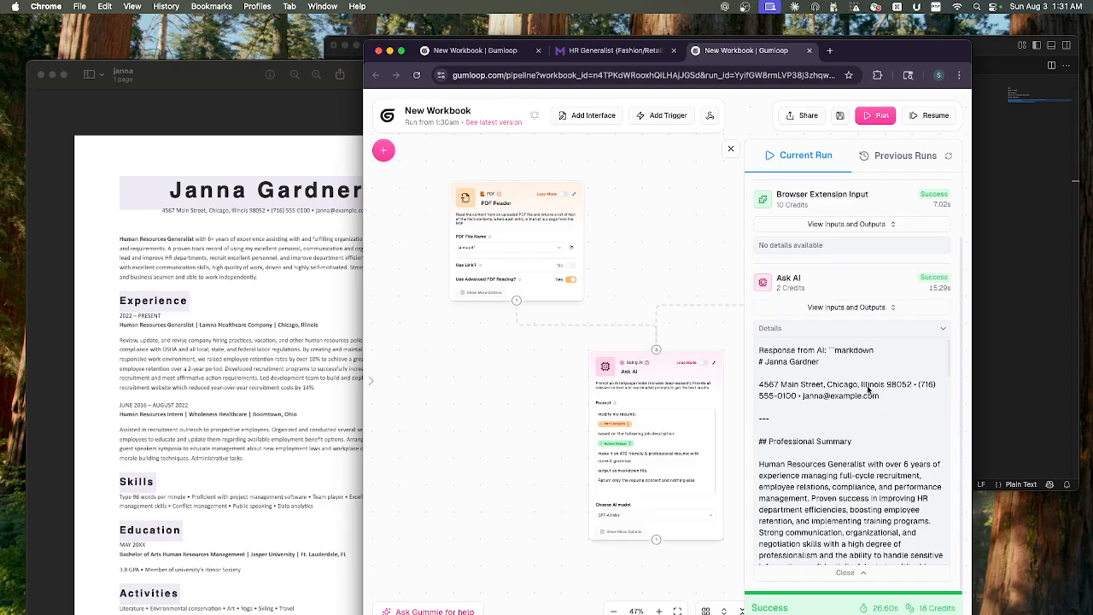
{"action": "scroll", "coordinate": [845, 389], "scroll_direction": "down", "scroll_amount": 1}
{"action": "scroll", "coordinate": [846, 393], "scroll_direction": "up", "scroll_amount": 5}
{"action": "scroll", "coordinate": [784, 444], "scroll_direction": "up", "scroll_amount": 1}
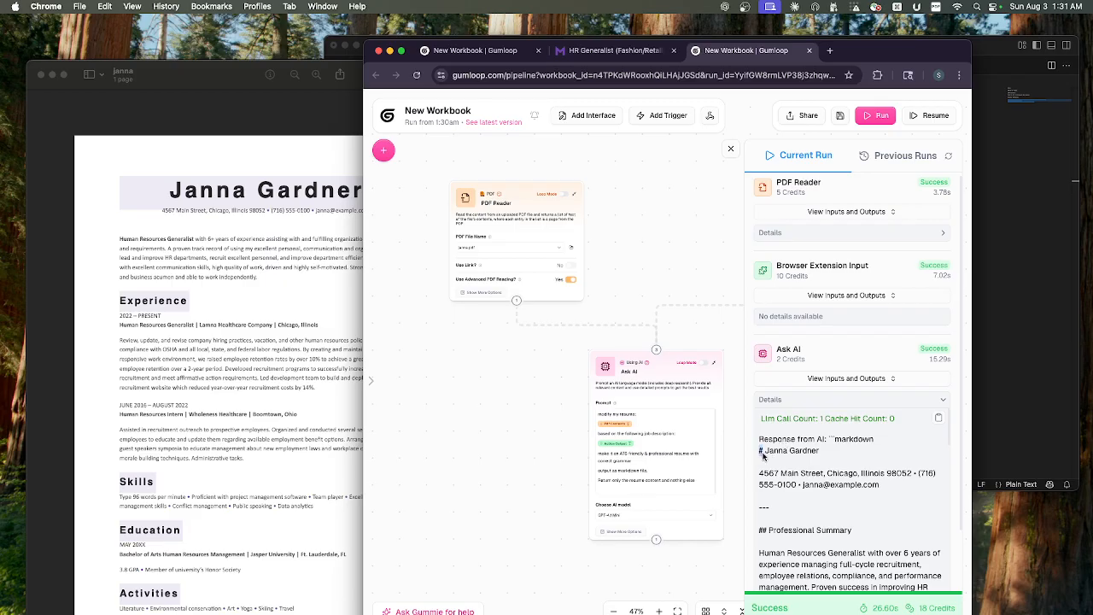
{"action": "left_click_drag", "start_coordinate": [766, 459], "coordinate": [856, 517]}
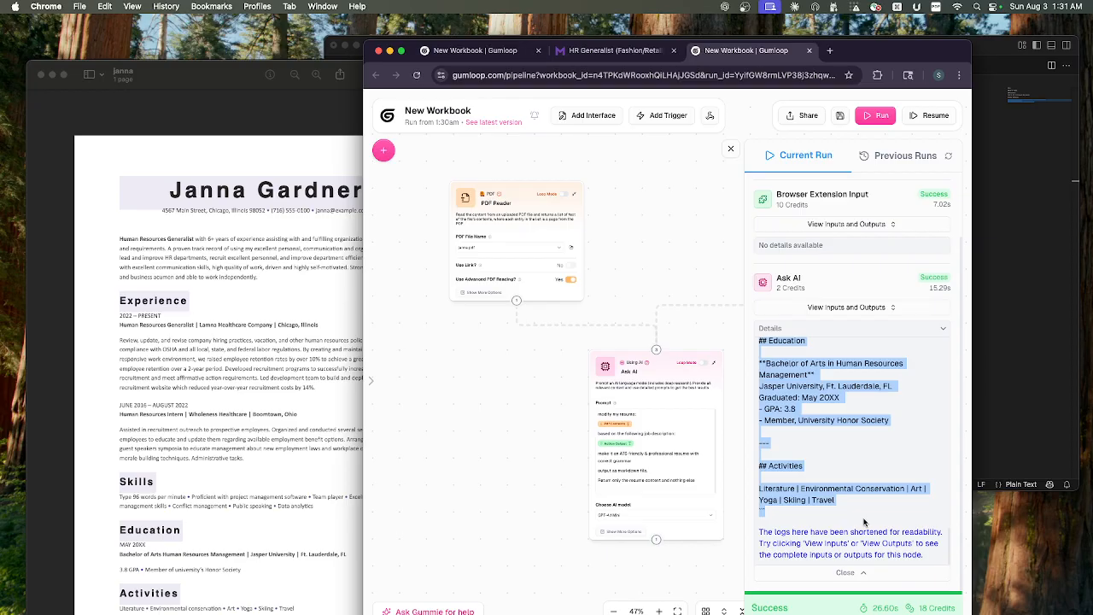
- Switch to Visual Studio Code, reposition its window and check the notes and the installed Markdown PDF extension
{"action": "left_click", "coordinate": [1008, 197]}
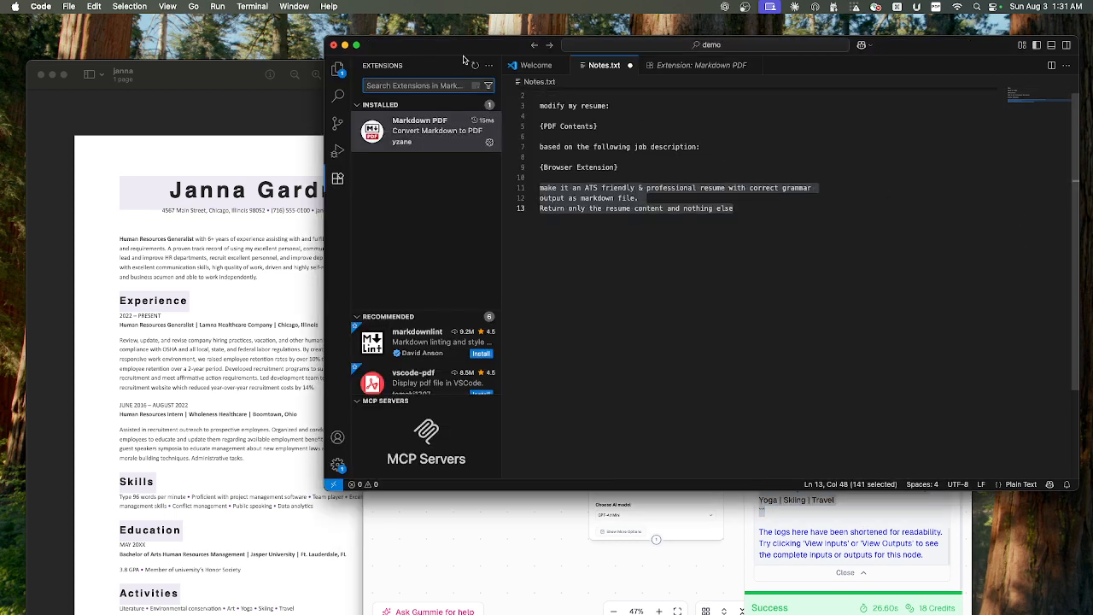
{"action": "left_click_drag", "start_coordinate": [399, 48], "coordinate": [344, 122]}
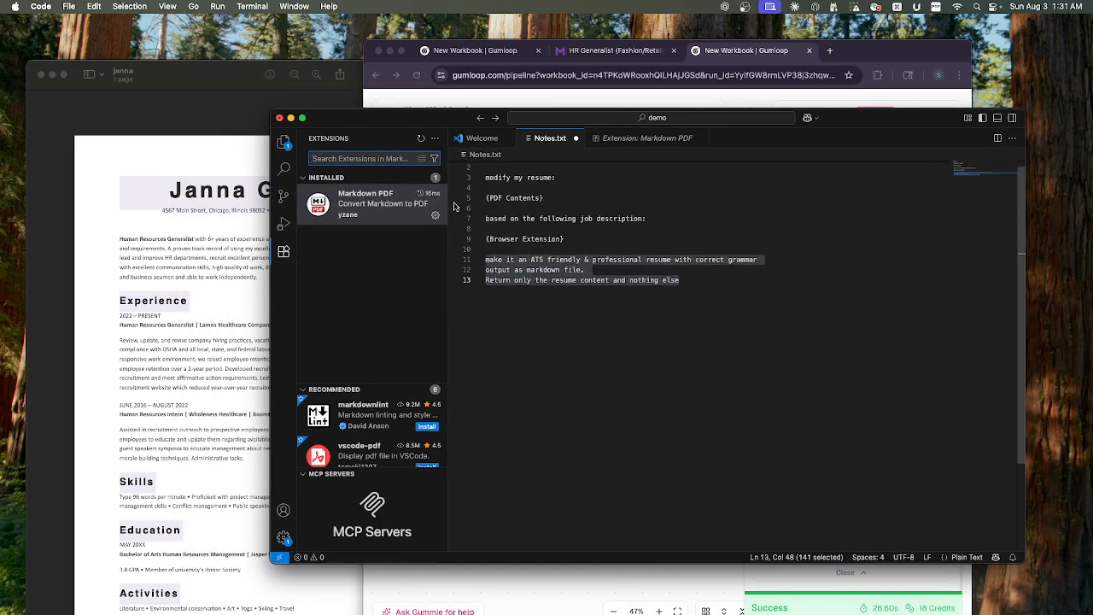
{"action": "scroll", "coordinate": [454, 207], "scroll_direction": "up", "scroll_amount": 1}
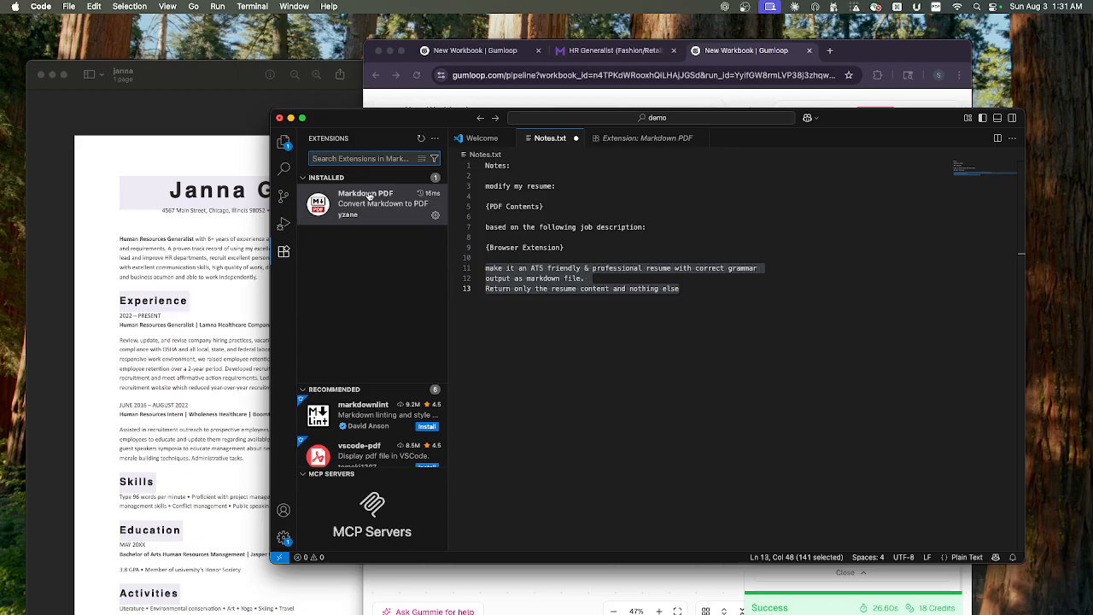
{"action": "mouse_move", "coordinate": [368, 197]}
{"action": "left_click", "coordinate": [595, 590]}
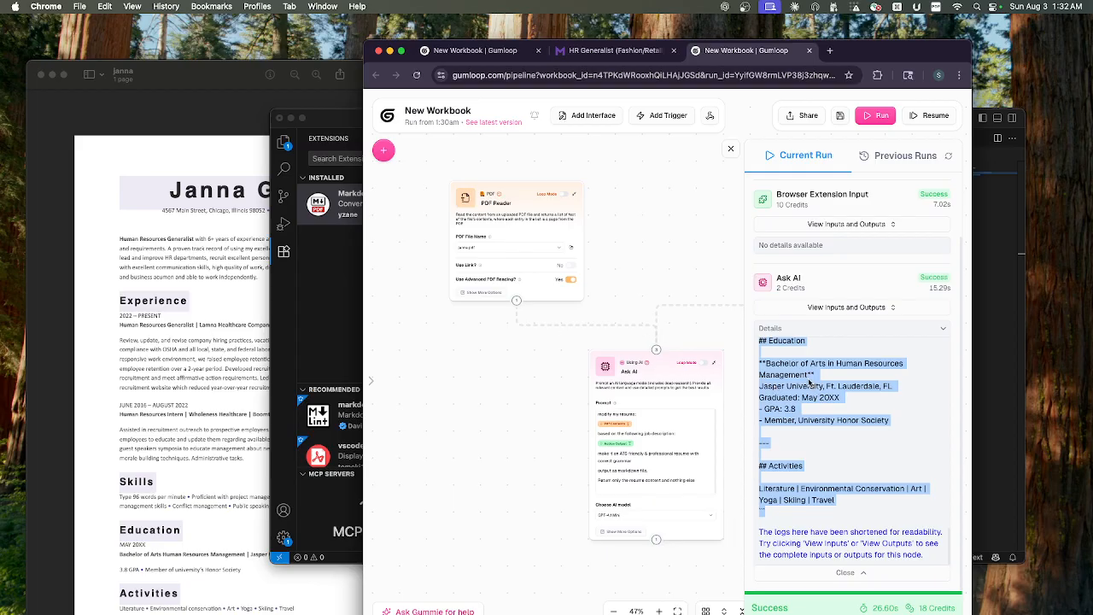
{"action": "left_click", "coordinate": [321, 284]}
{"action": "left_click", "coordinate": [603, 364]}
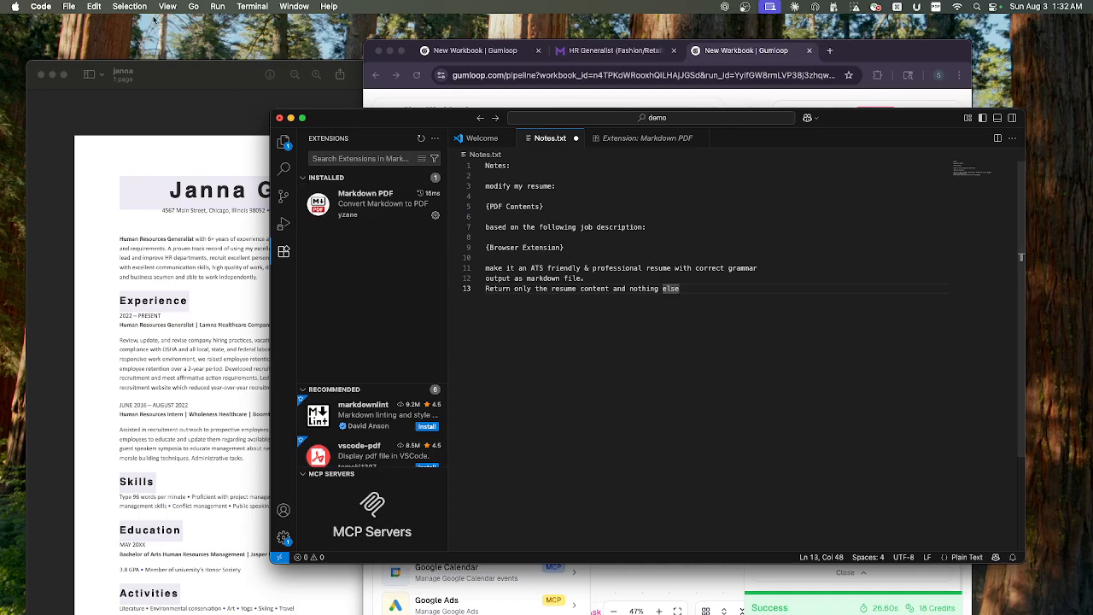
{"action": "left_click", "coordinate": [69, 7]}
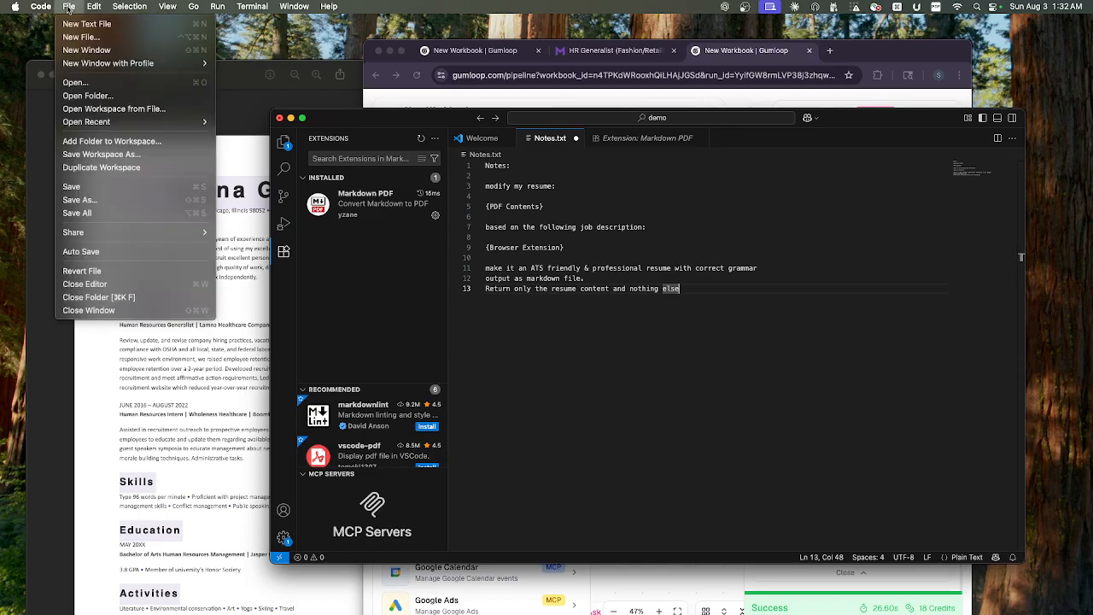
{"action": "left_click", "coordinate": [98, 38]}
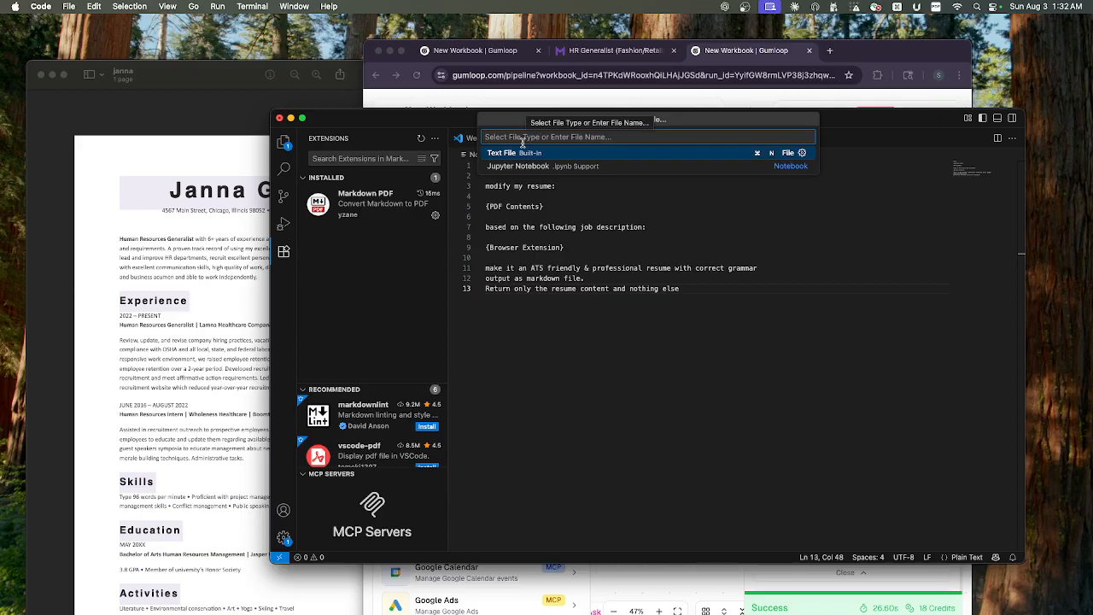
- Check the HR Generalist (Fashion/Retail) job posting in Chrome and return to Visual Studio Code
{"action": "left_click", "coordinate": [518, 579]}
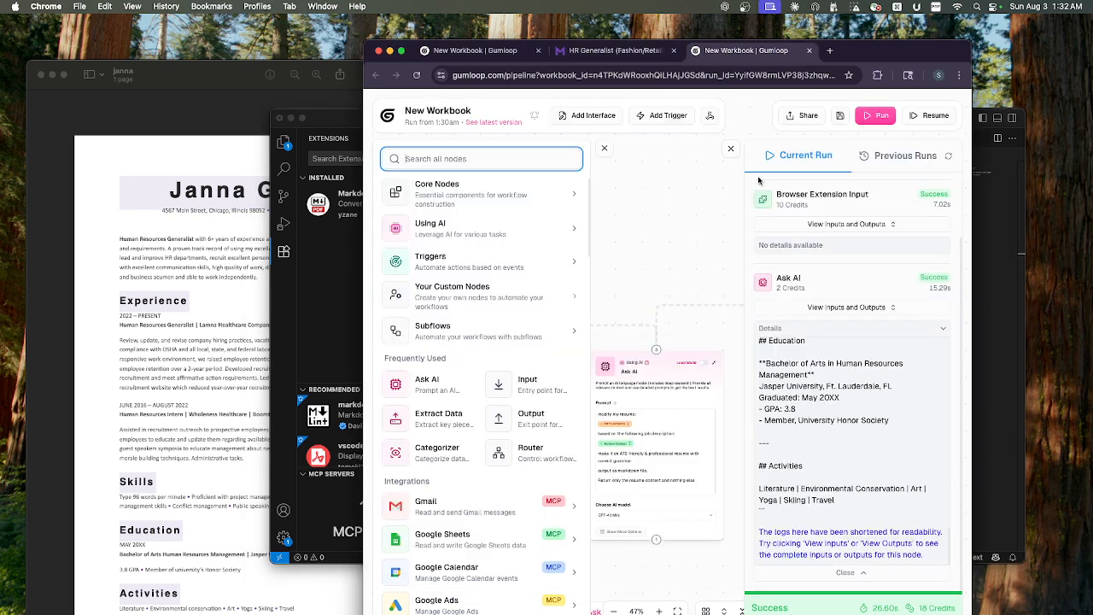
{"action": "left_click", "coordinate": [597, 53]}
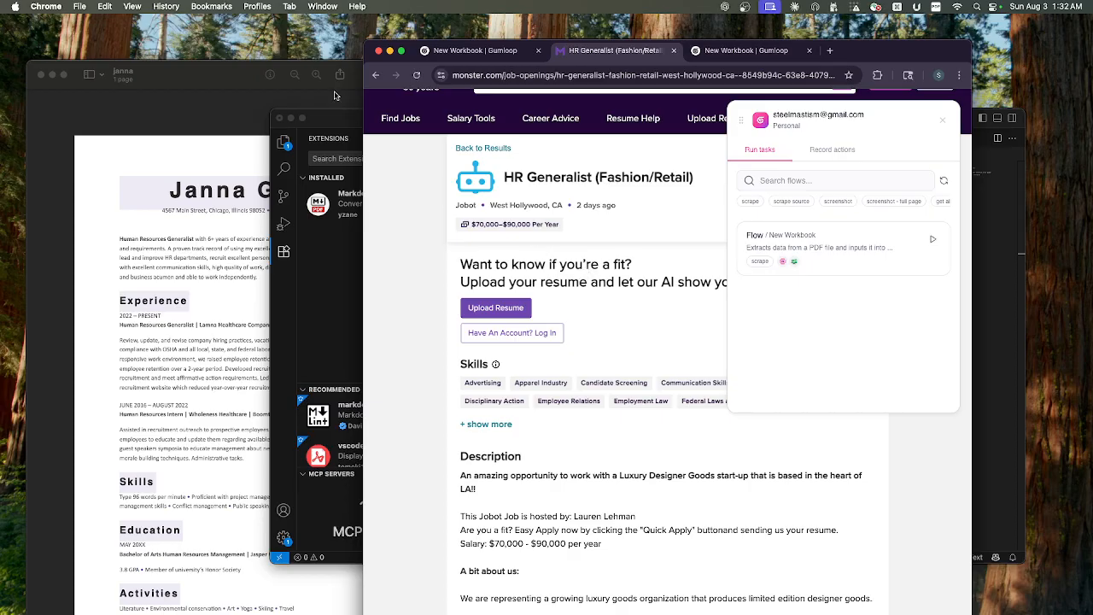
{"action": "left_click", "coordinate": [332, 121]}
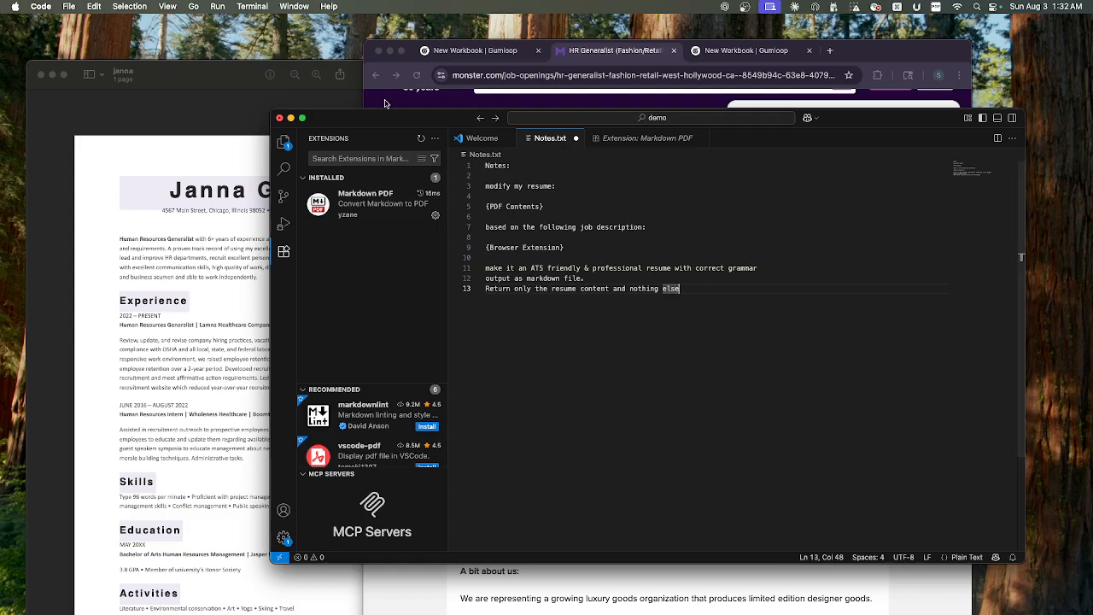
- Create a new file named abc.md in the demo folder
{"action": "left_click", "coordinate": [70, 7]}
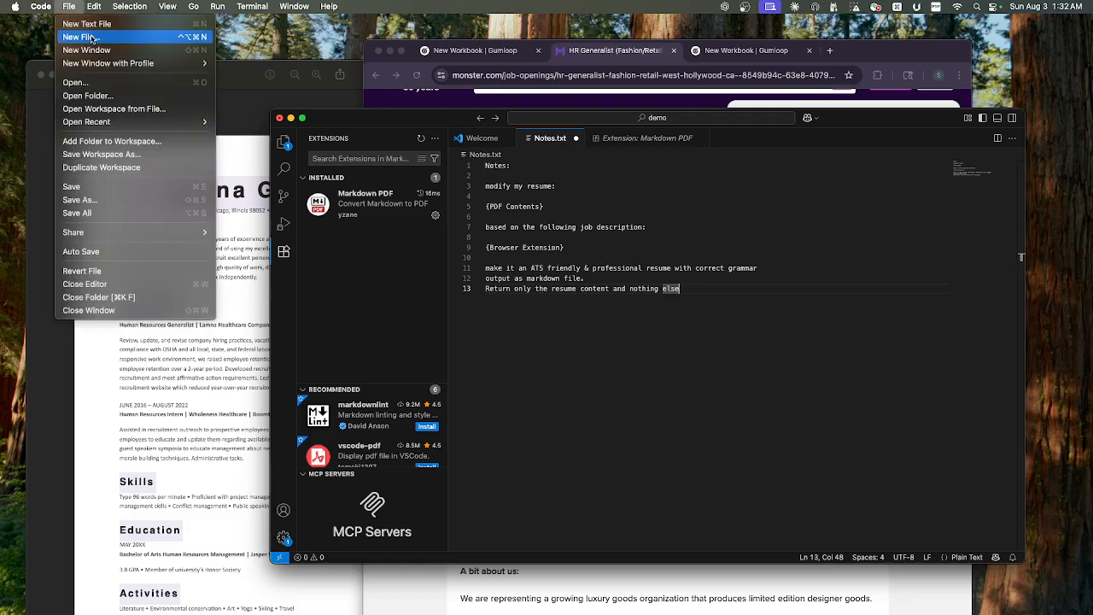
{"action": "left_click", "coordinate": [94, 39]}
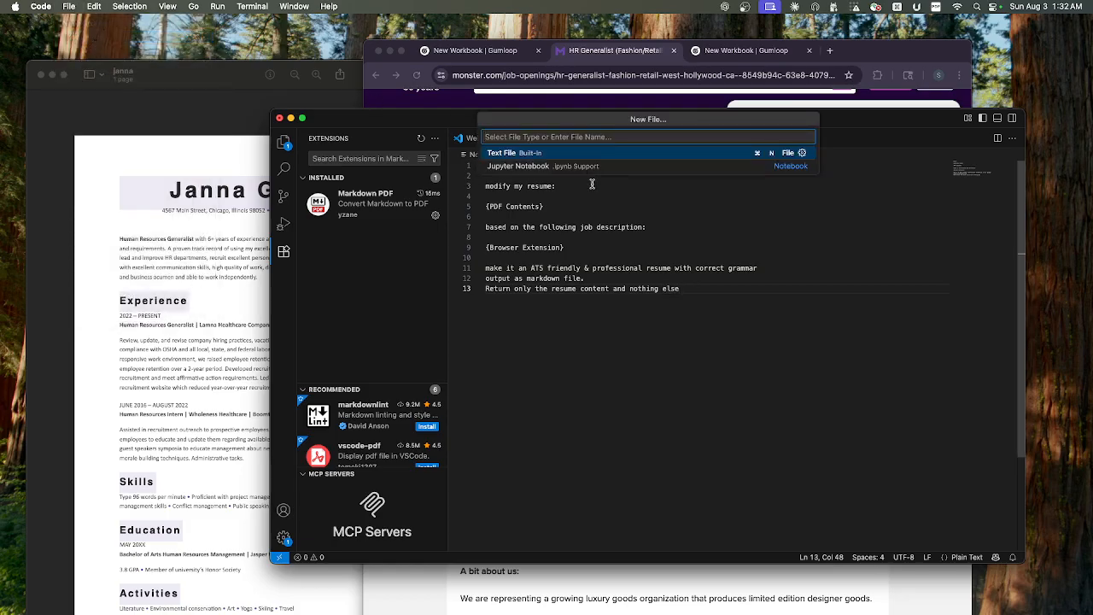
{"action": "type", "text": "abc"}
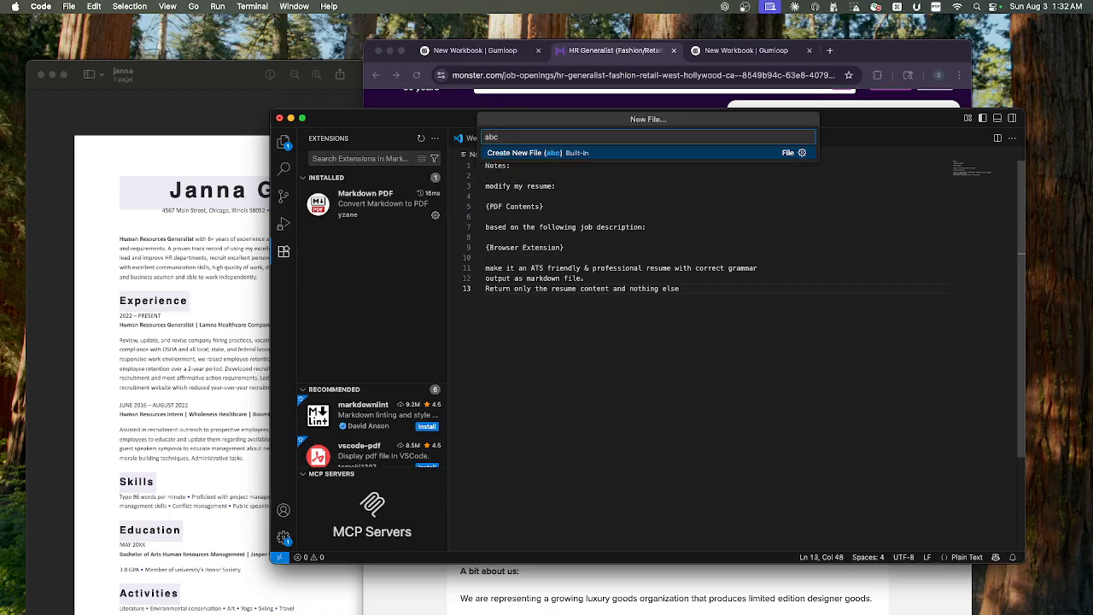
{"action": "type", "text": ".md"}
{"action": "key", "text": "Return"}
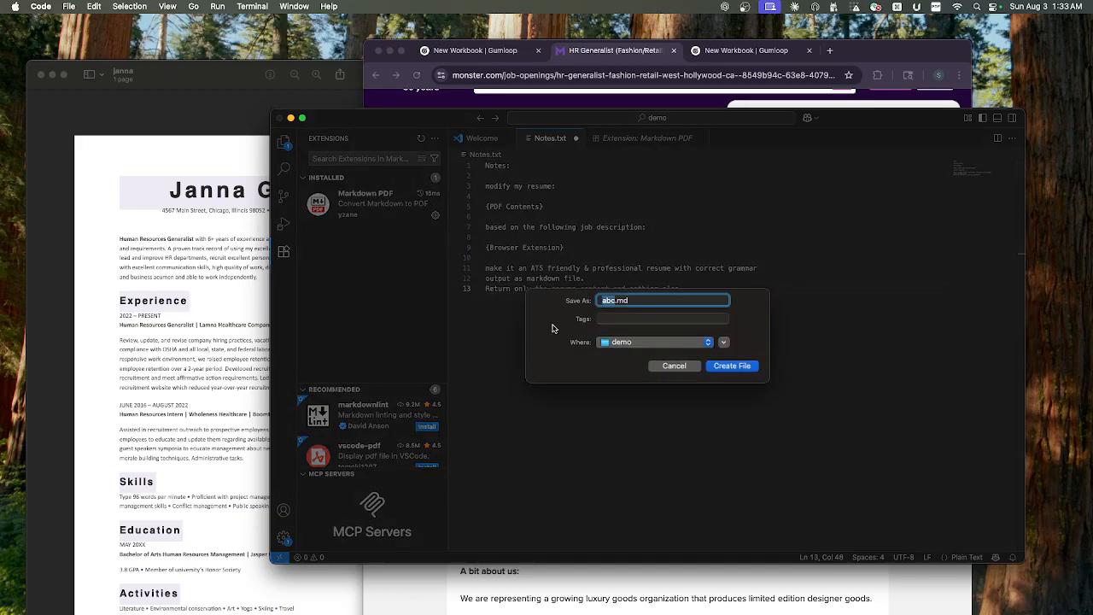
{"action": "left_click", "coordinate": [731, 366]}
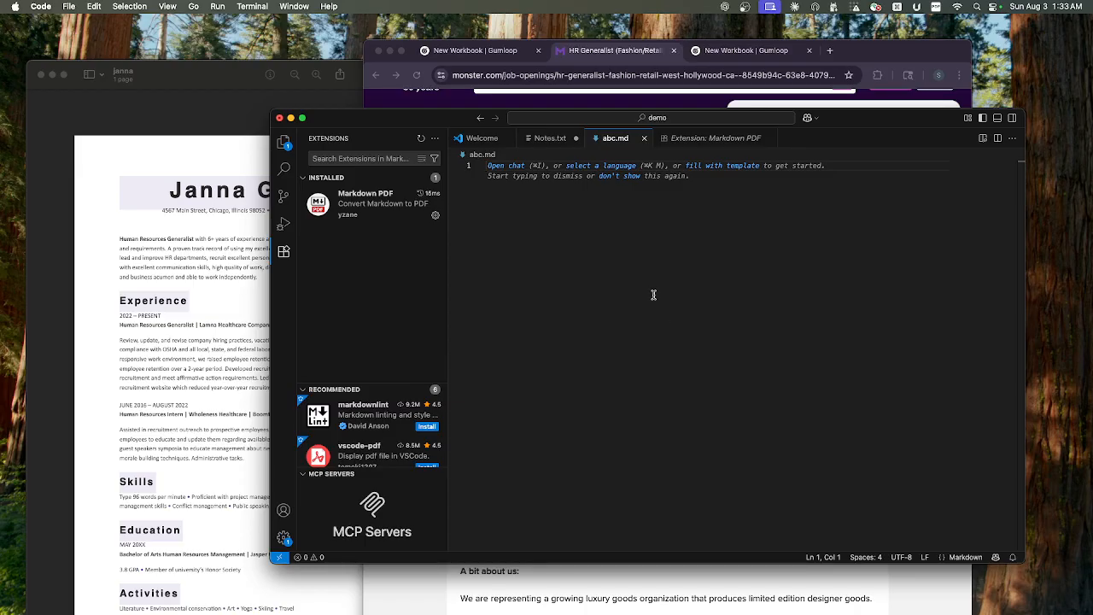
- Paste the generated resume markdown into abc.md and review its sections
{"action": "key", "text": "super+v"}
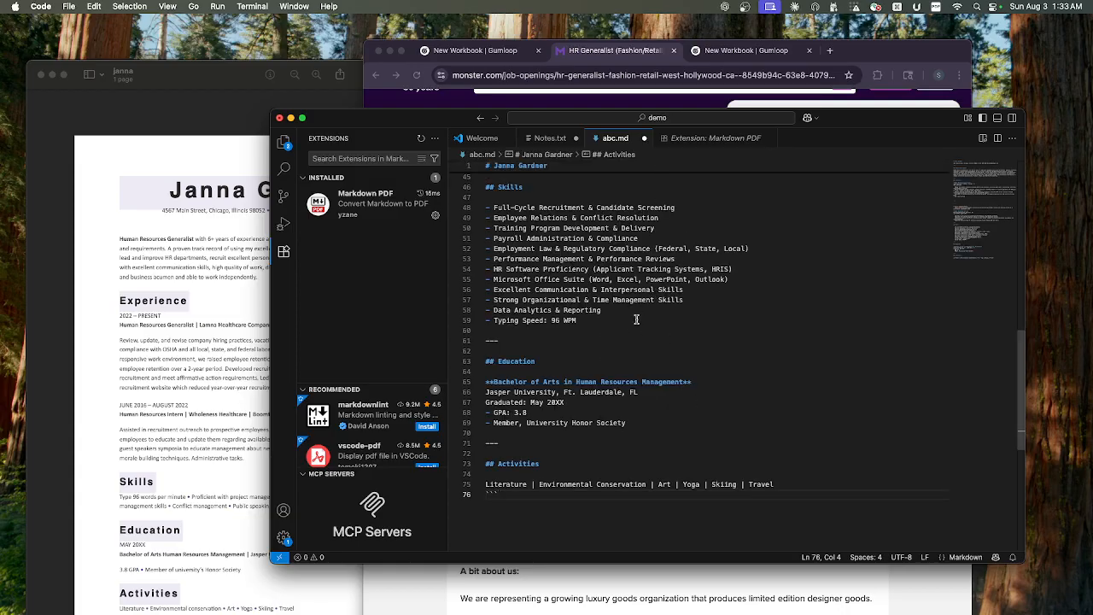
{"action": "scroll", "coordinate": [635, 333], "scroll_direction": "up", "scroll_amount": 5}
{"action": "scroll", "coordinate": [636, 333], "scroll_direction": "up", "scroll_amount": 12}
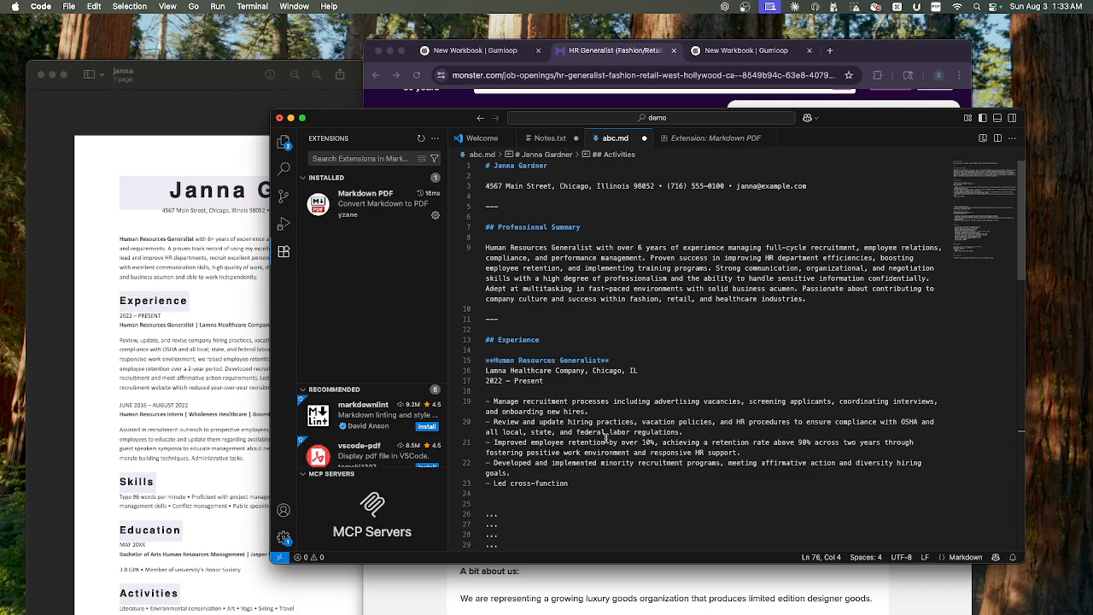
{"action": "scroll", "coordinate": [603, 443], "scroll_direction": "down", "scroll_amount": 3}
{"action": "scroll", "coordinate": [603, 443], "scroll_direction": "down", "scroll_amount": 15}
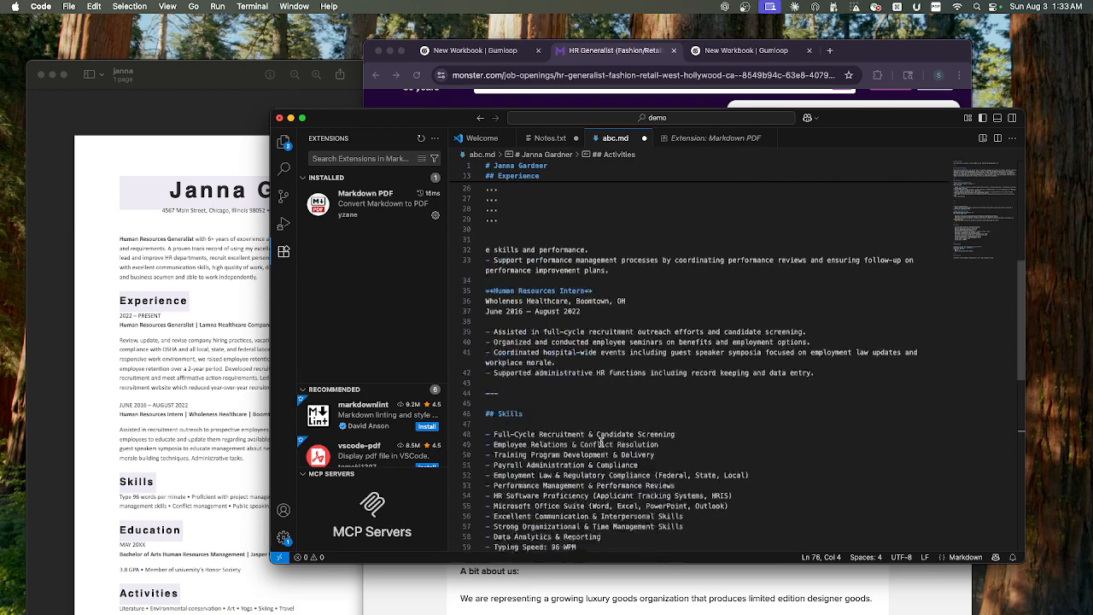
{"action": "scroll", "coordinate": [598, 442], "scroll_direction": "up", "scroll_amount": 20}
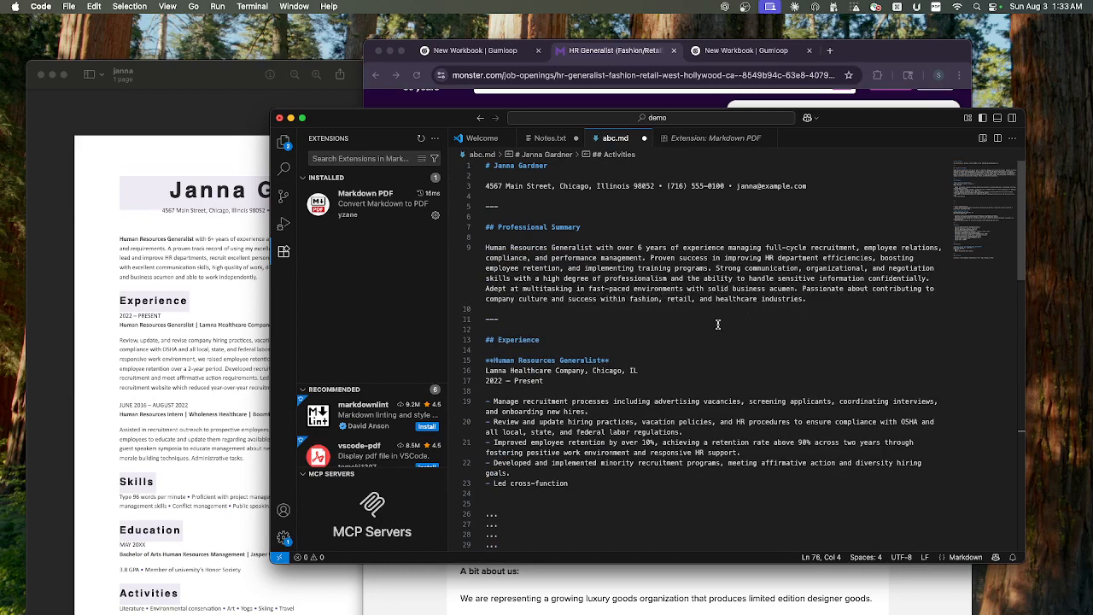
- Export abc.md as a PDF with the Markdown PDF extension
{"action": "left_click", "coordinate": [713, 268]}
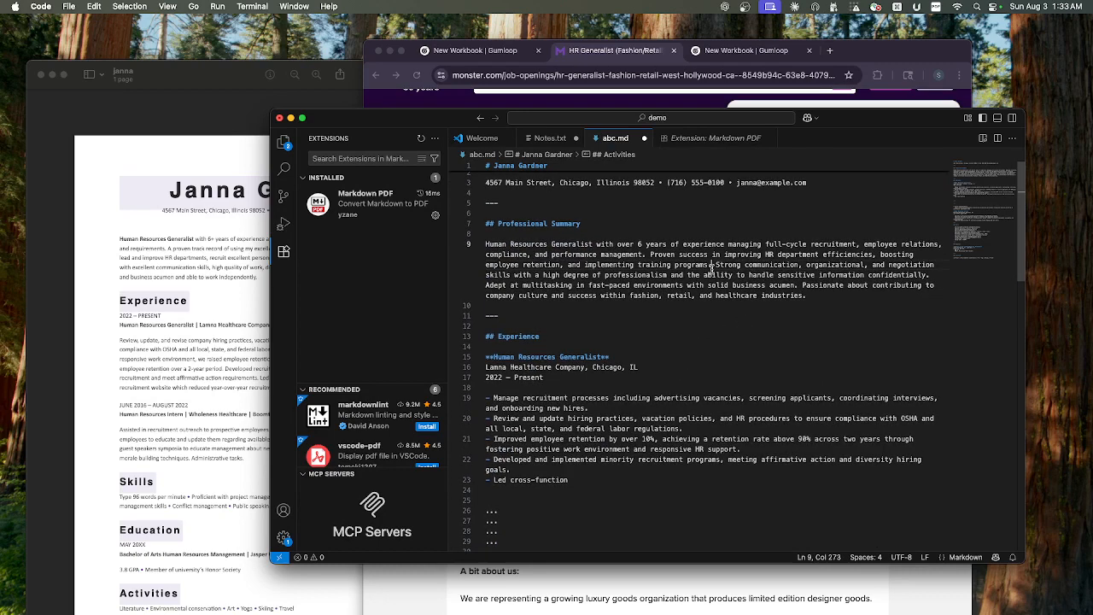
{"action": "right_click", "coordinate": [749, 342]}
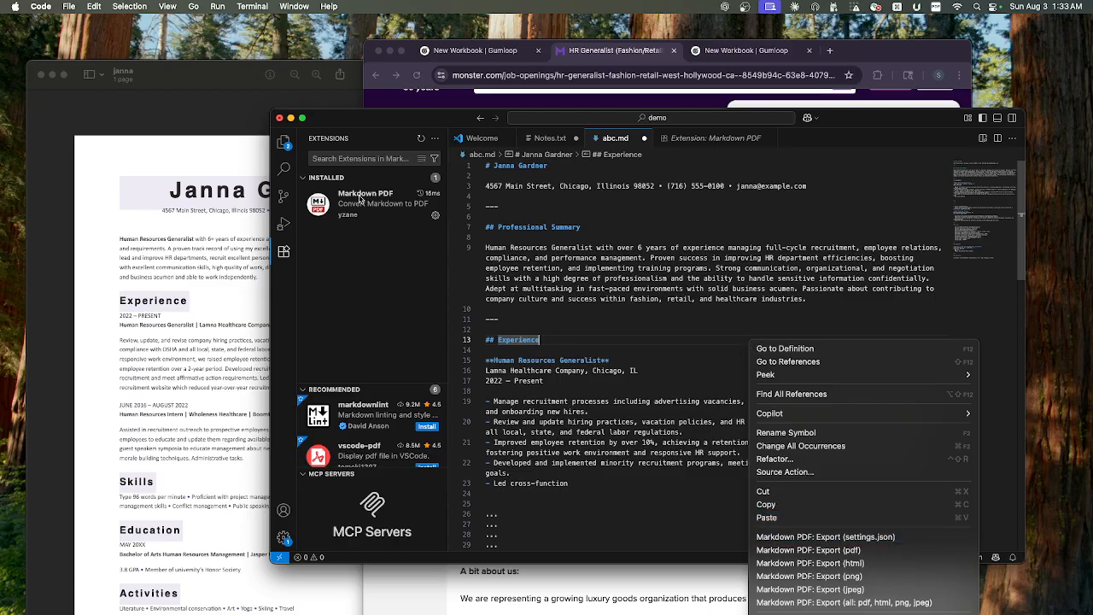
{"action": "left_click", "coordinate": [826, 554]}
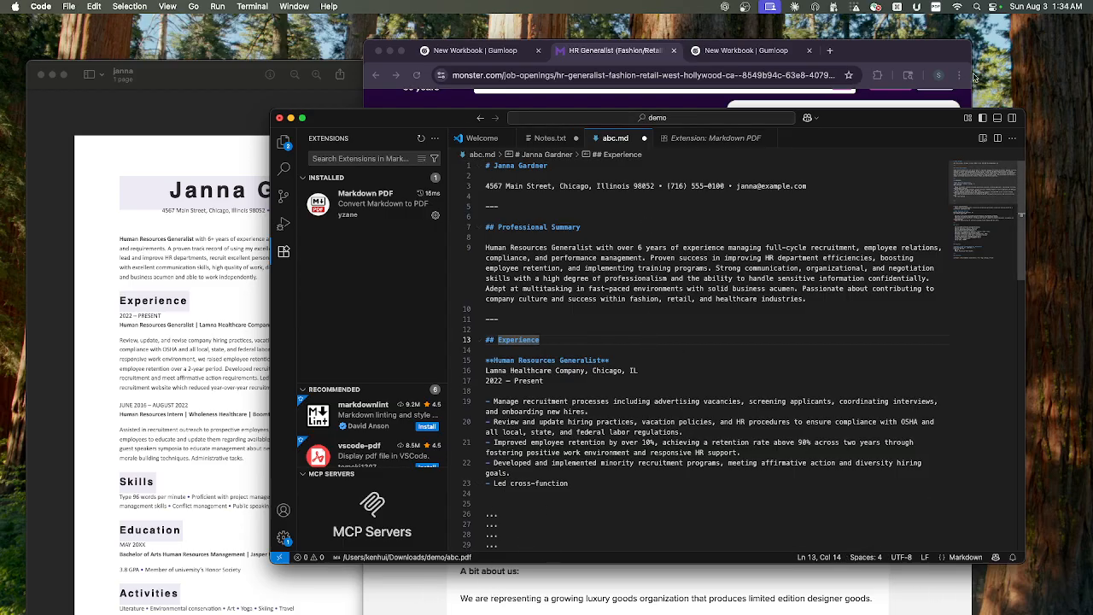
- Switch to Preview and open abc.pdf from the demo folder
{"action": "left_click_drag", "start_coordinate": [325, 121], "coordinate": [313, 142]}
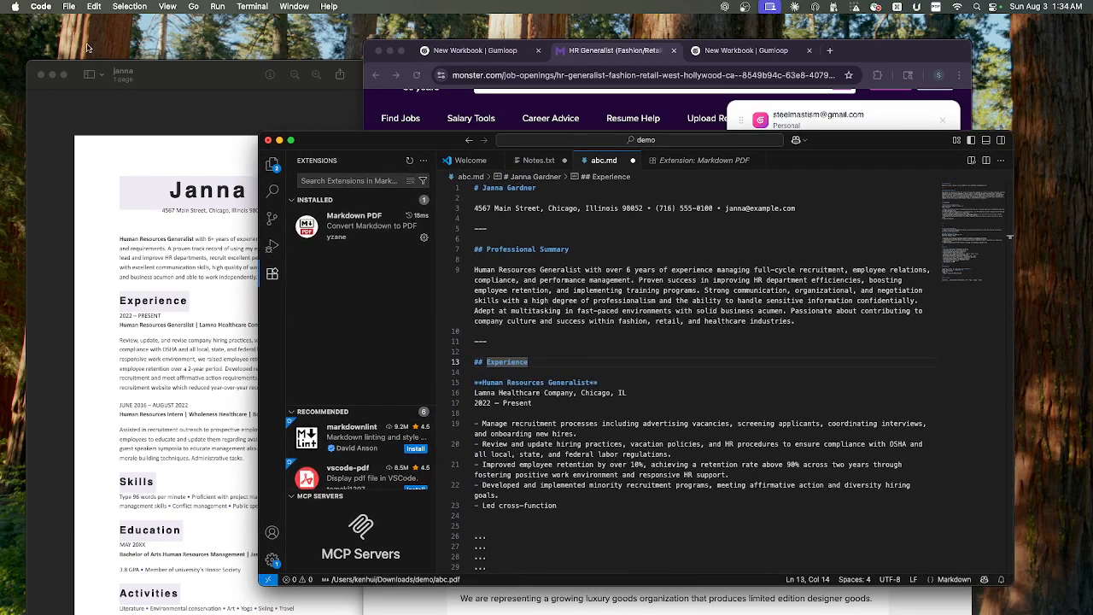
{"action": "left_click", "coordinate": [978, 7]}
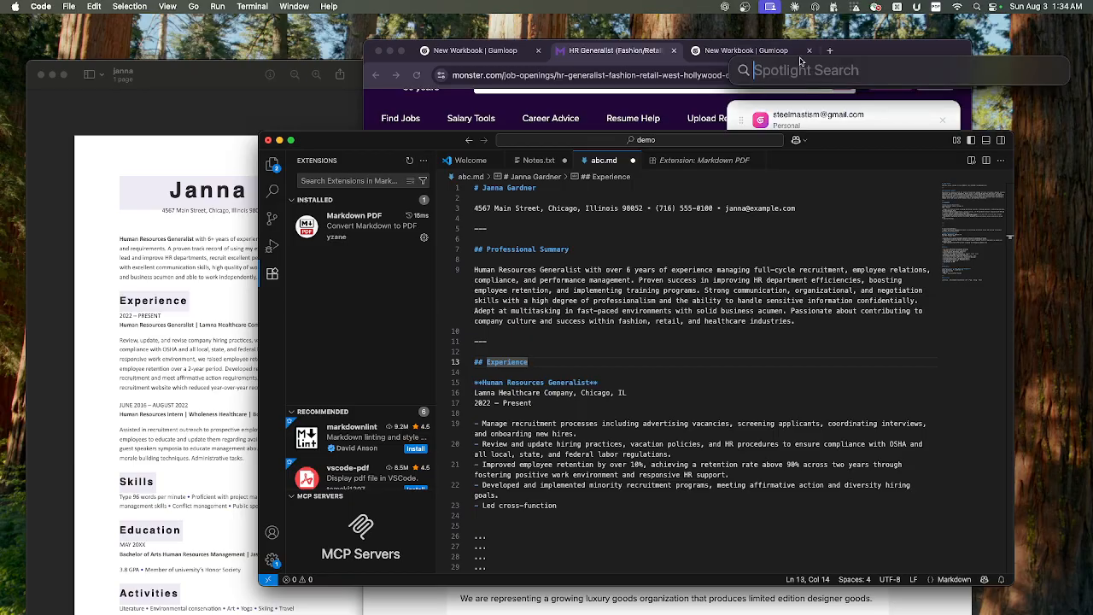
{"action": "type", "text": "["}
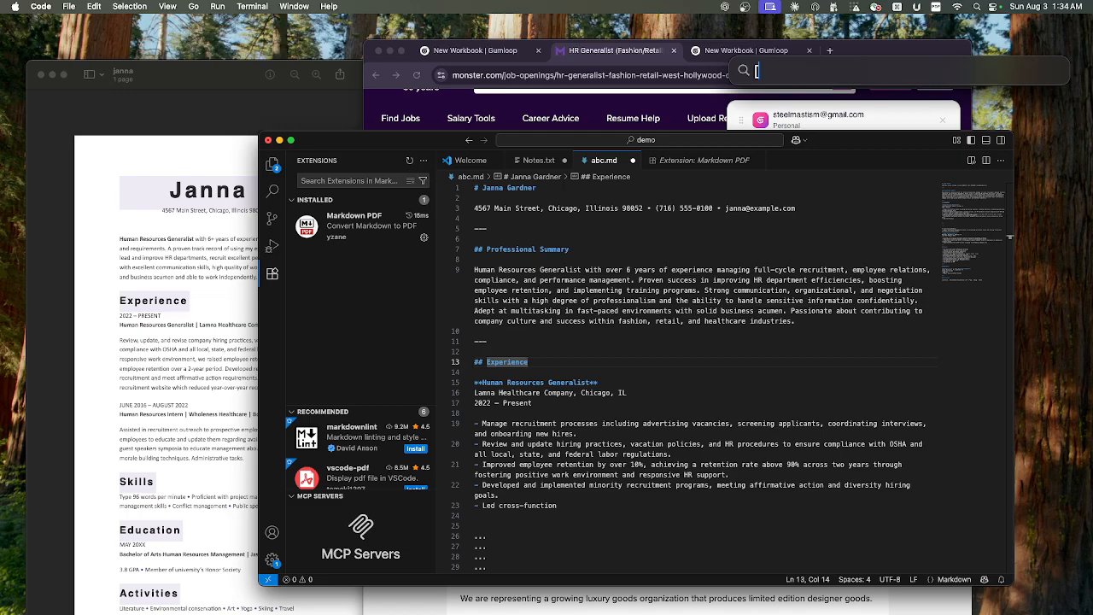
{"action": "key", "text": "BackSpace"}
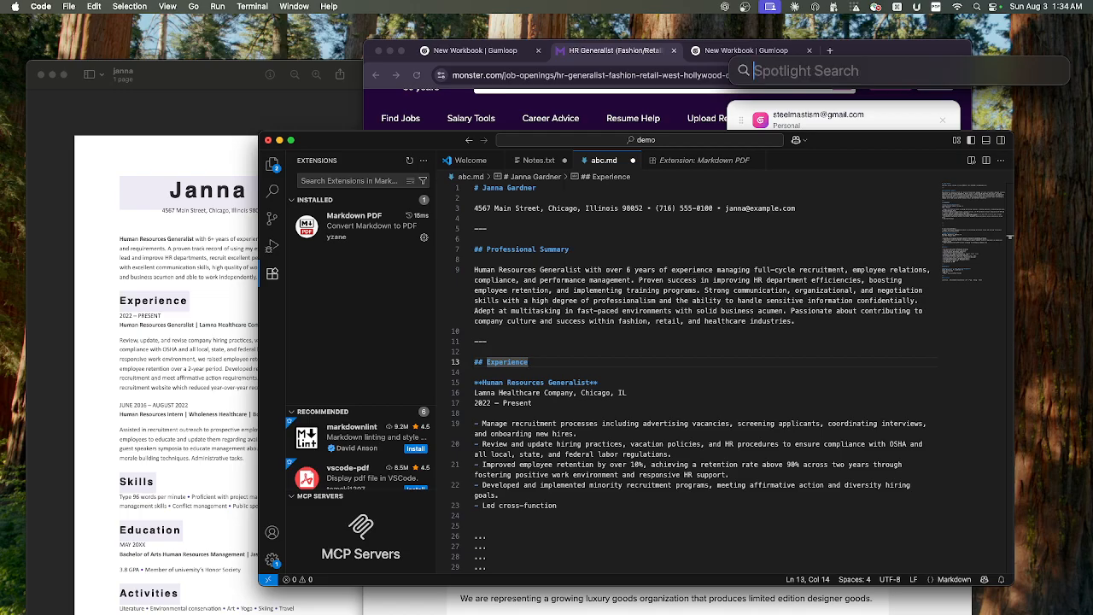
{"action": "type", "text": "preview"}
{"action": "key", "text": "Return"}
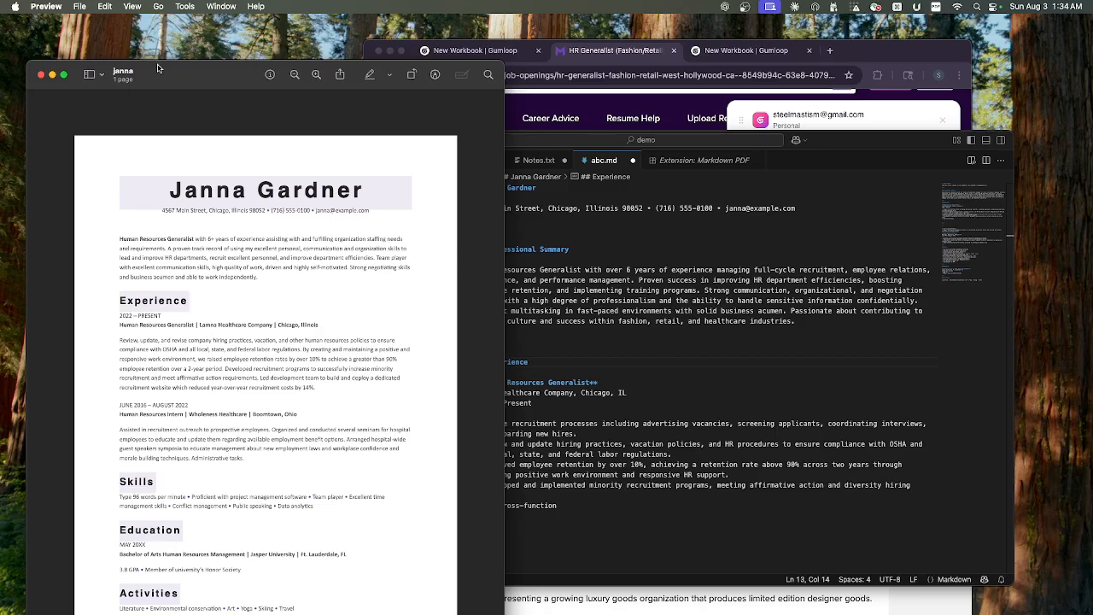
{"action": "left_click", "coordinate": [81, 7]}
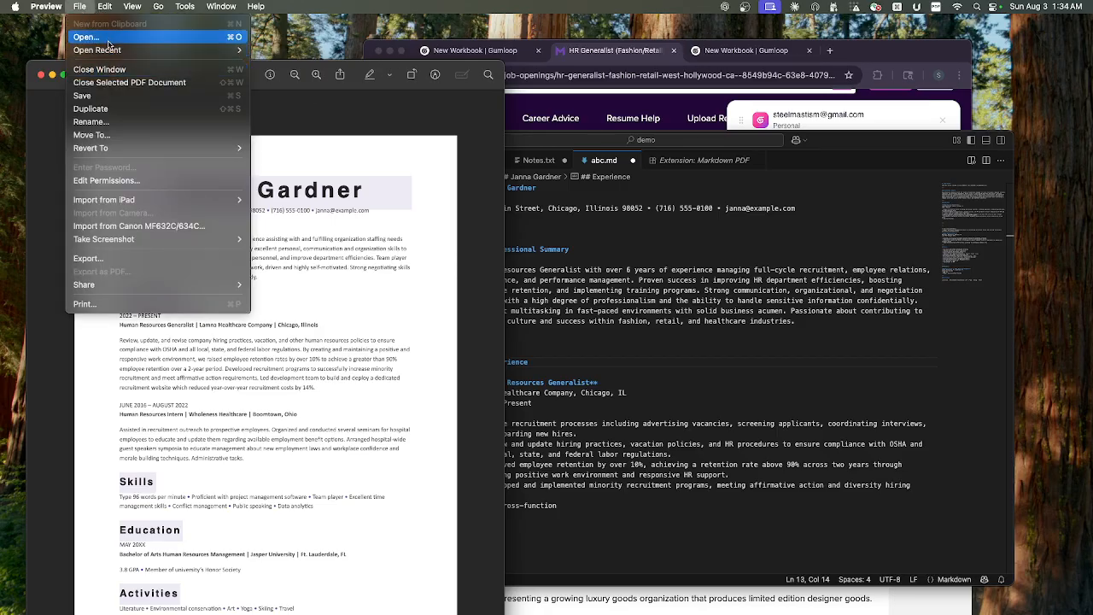
{"action": "left_click", "coordinate": [86, 37]}
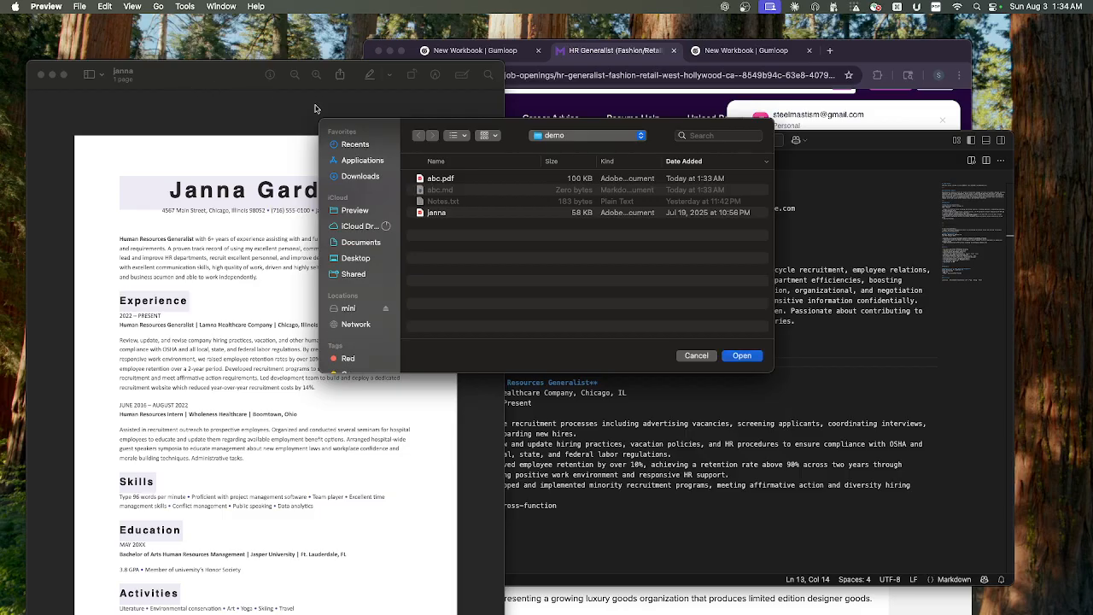
{"action": "left_click", "coordinate": [449, 181]}
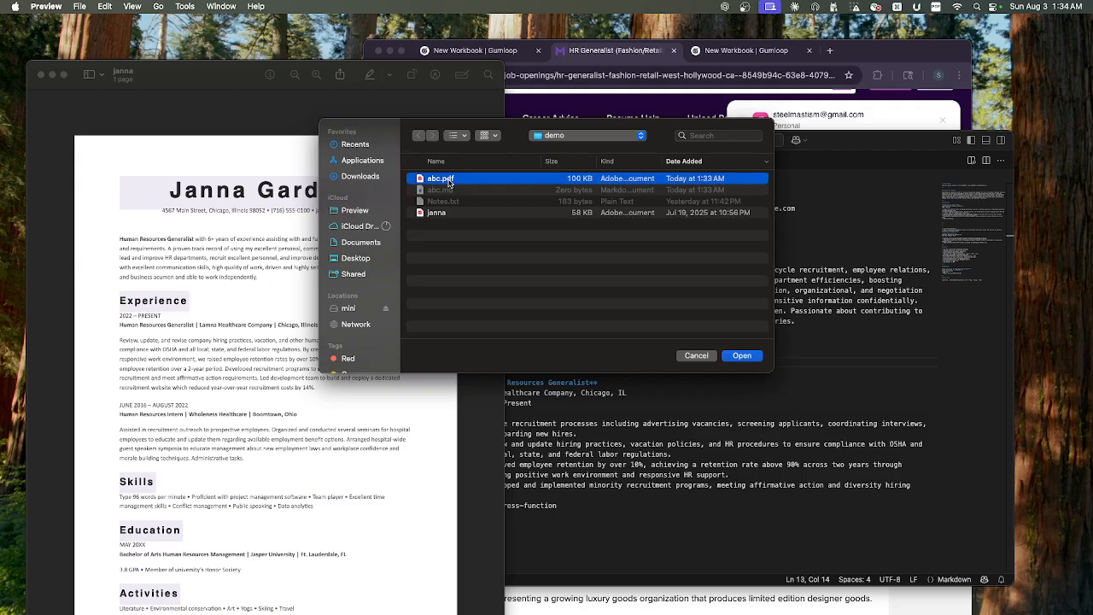
{"action": "double_click", "coordinate": [449, 182]}
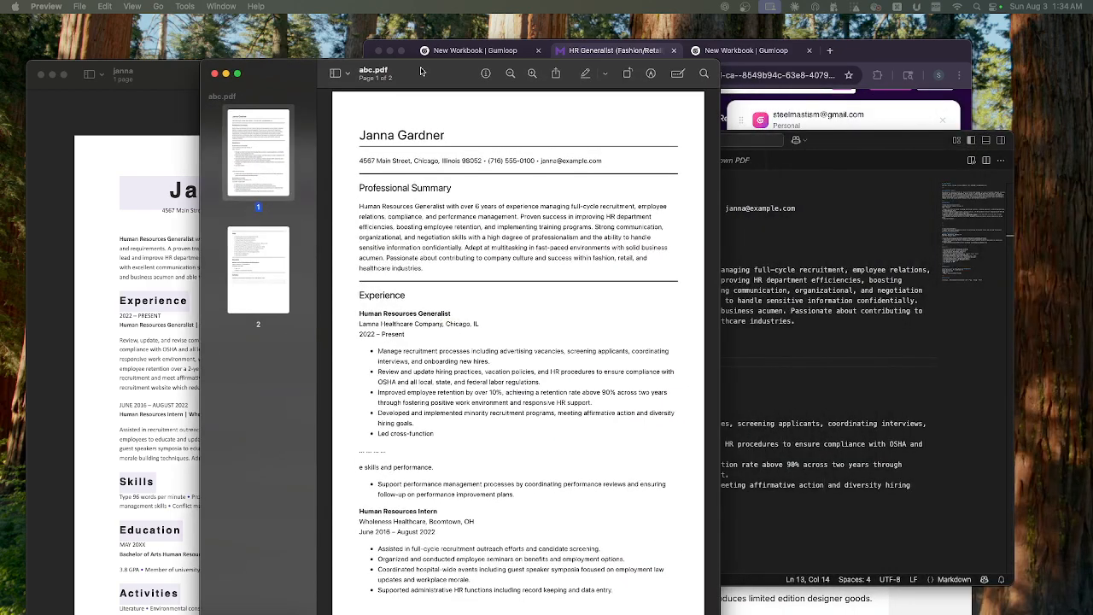
- Reposition the abc.pdf window, read through both pages of the resume and bring the original resume PDF forward to compare
{"action": "left_click_drag", "start_coordinate": [421, 71], "coordinate": [524, 83]}
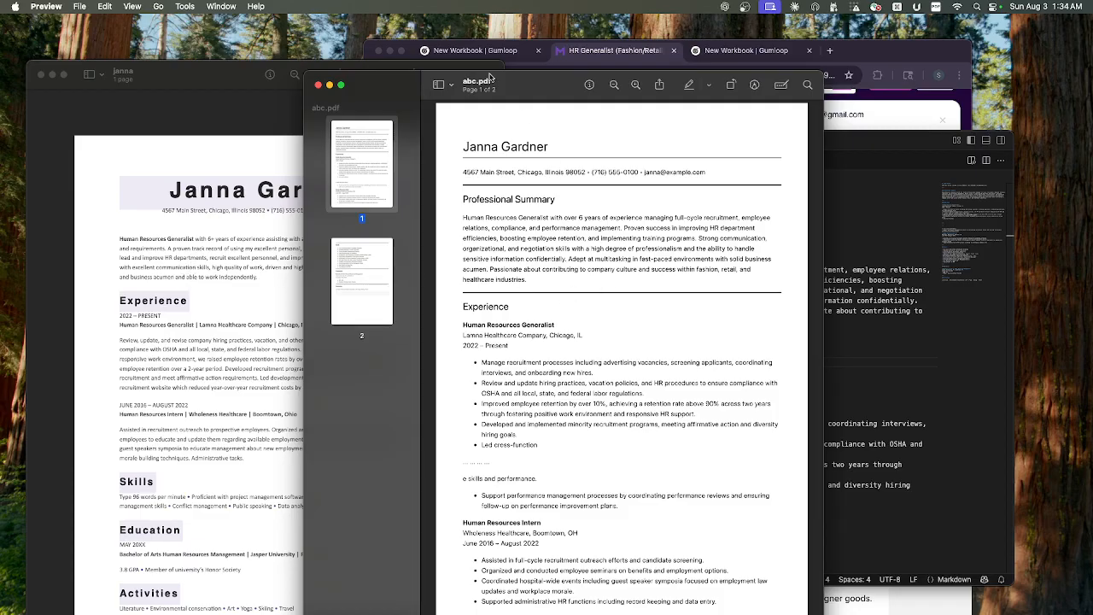
{"action": "left_click_drag", "start_coordinate": [520, 81], "coordinate": [422, 79]}
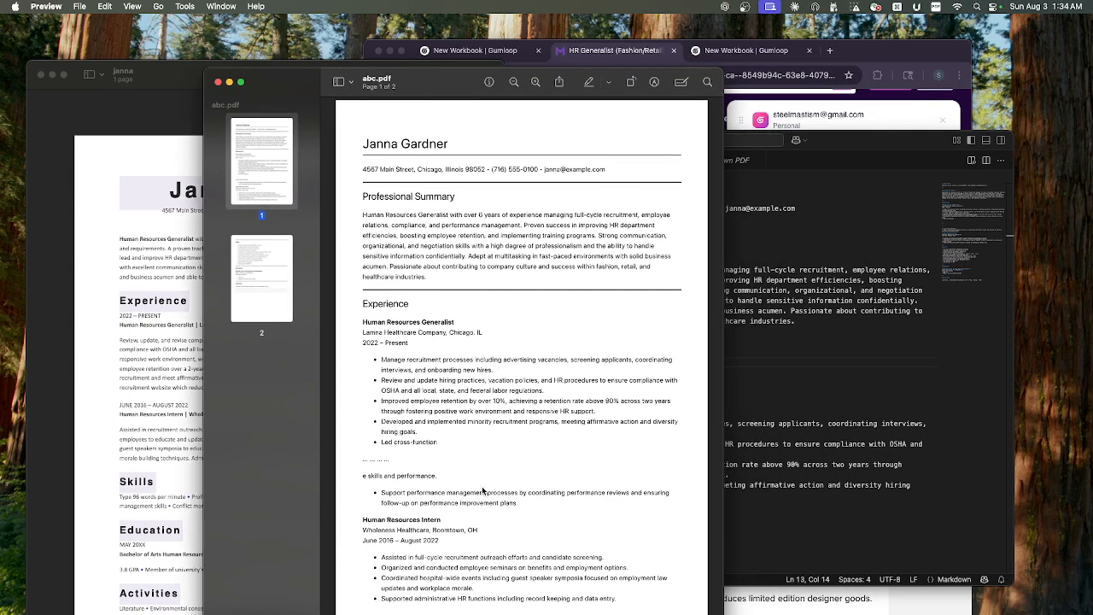
{"action": "scroll", "coordinate": [500, 369], "scroll_direction": "down", "scroll_amount": 5}
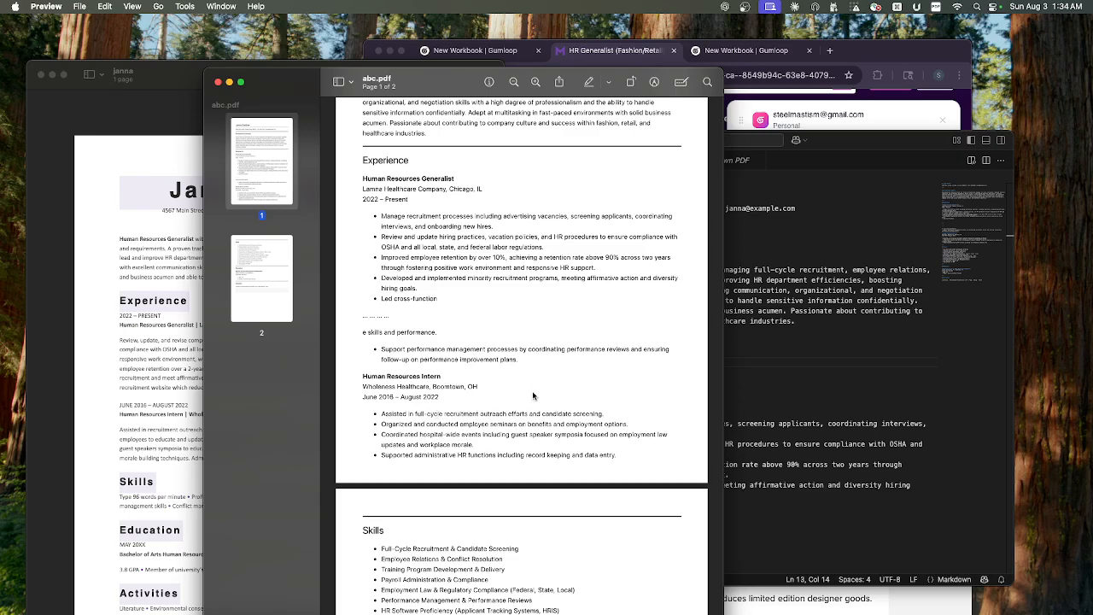
{"action": "scroll", "coordinate": [545, 478], "scroll_direction": "down", "scroll_amount": 3}
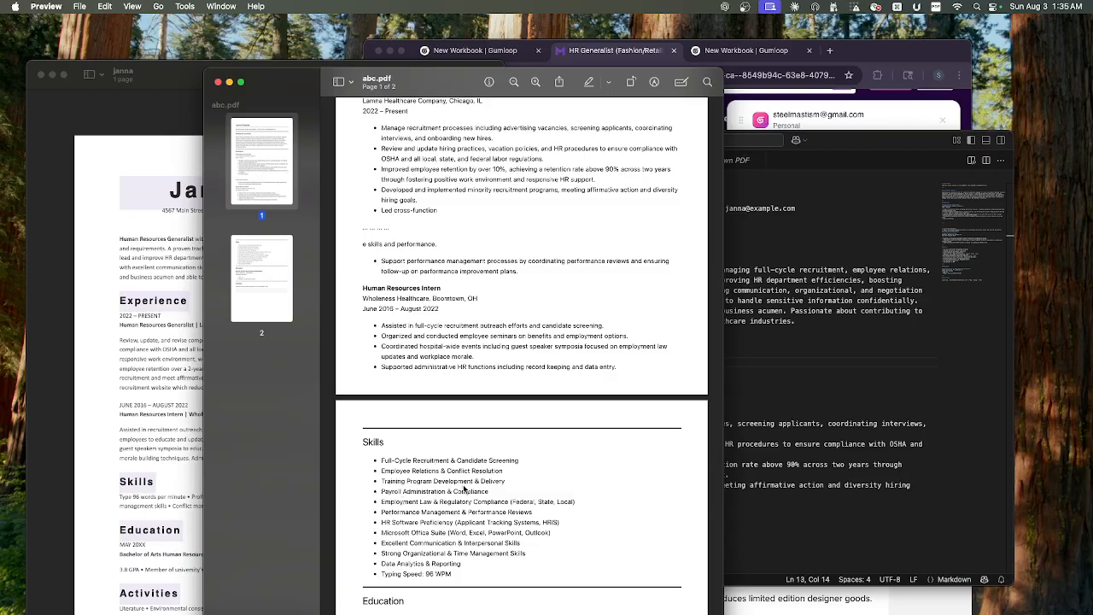
{"action": "scroll", "coordinate": [512, 551], "scroll_direction": "down", "scroll_amount": 8}
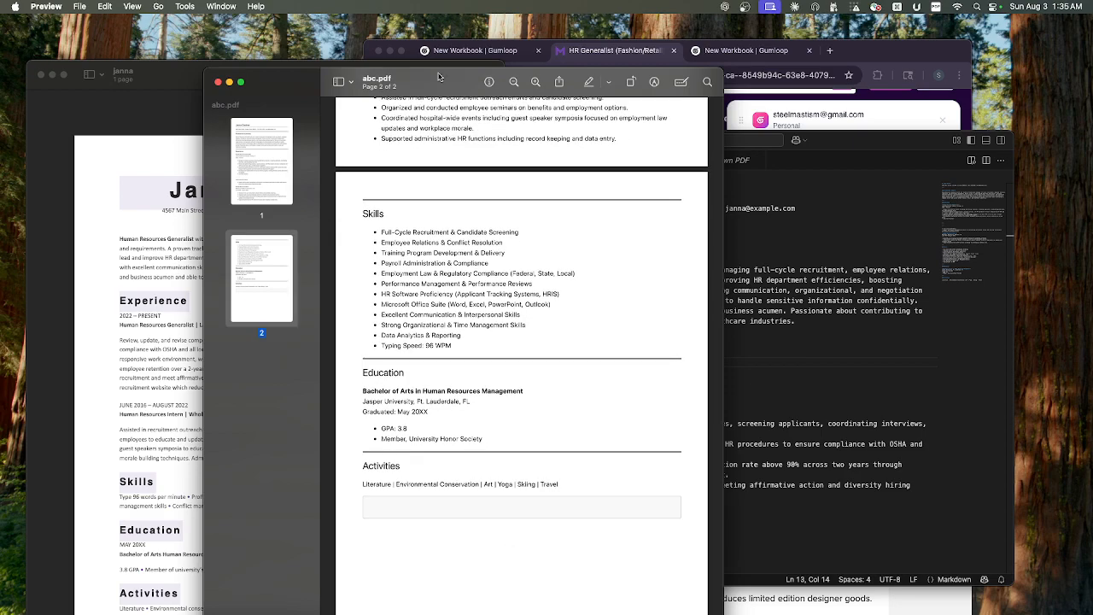
{"action": "left_click_drag", "start_coordinate": [275, 84], "coordinate": [334, 149]}
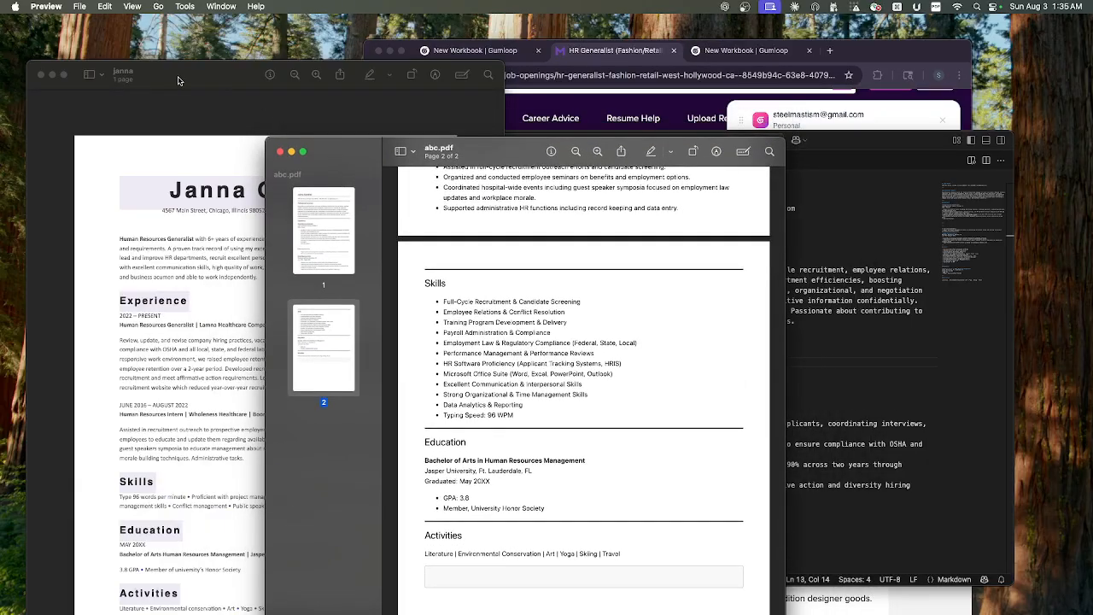
{"action": "left_click", "coordinate": [182, 75]}
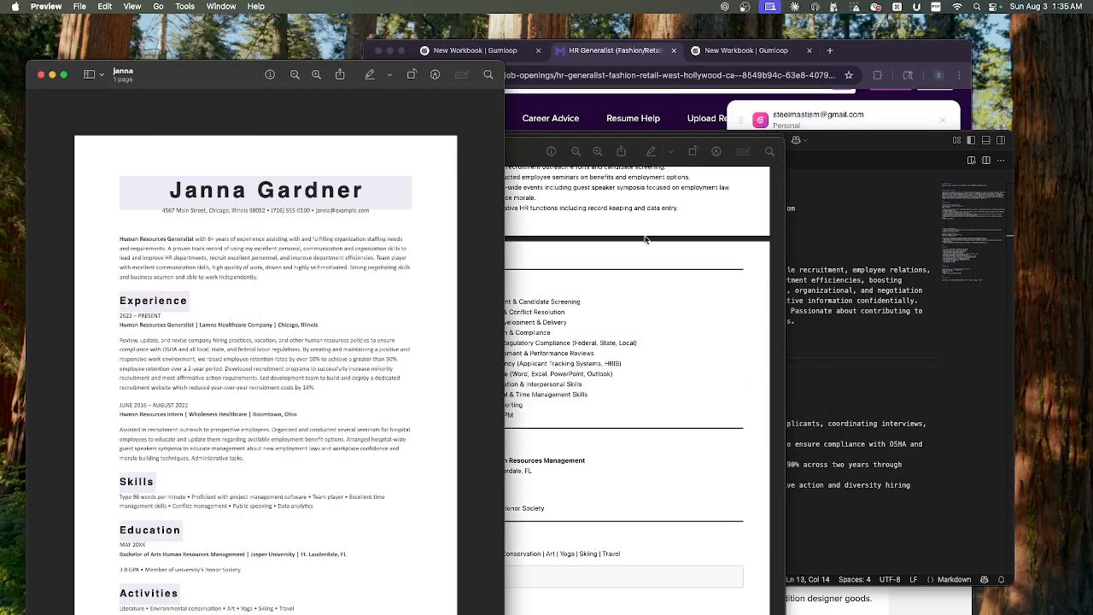
- Switch to the New Workbook flow in Chrome, examine its connected nodes and the Ask AI prompt, and open the node library
{"action": "left_click", "coordinate": [862, 53]}
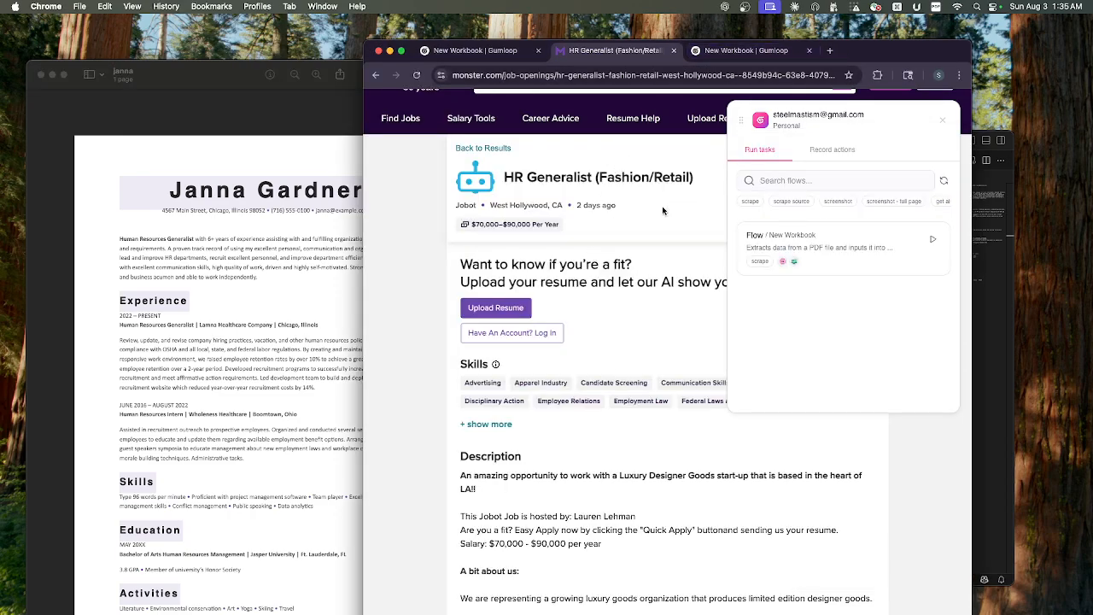
{"action": "left_click", "coordinate": [481, 55]}
{"action": "scroll", "coordinate": [470, 231], "scroll_direction": "down", "scroll_amount": 5}
{"action": "left_click_drag", "start_coordinate": [465, 184], "coordinate": [448, 404]}
{"action": "mouse_move", "coordinate": [863, 227]}
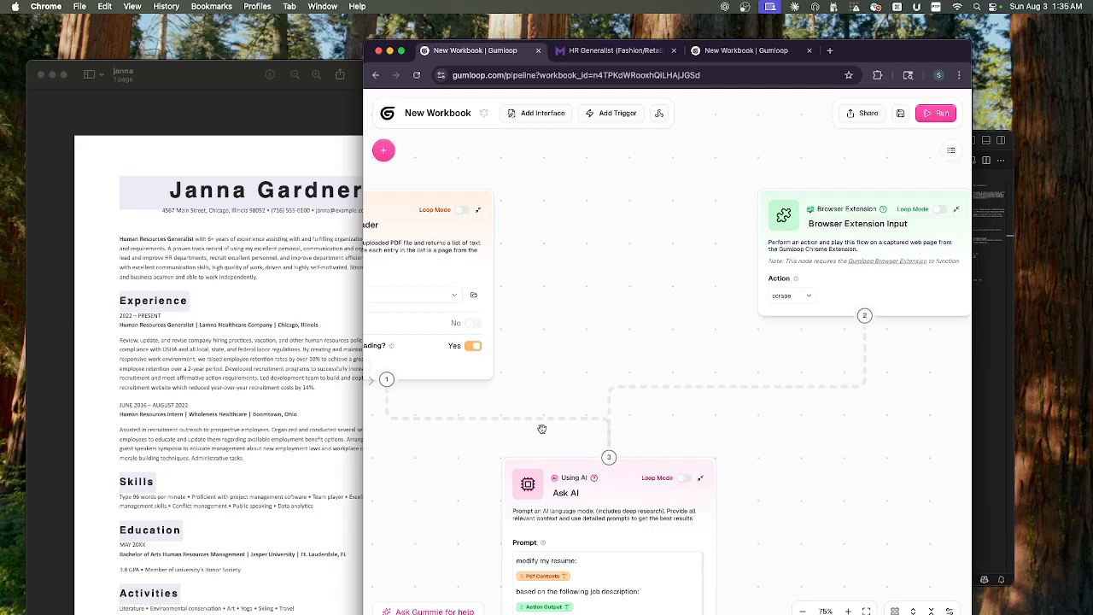
{"action": "scroll", "coordinate": [487, 494], "scroll_direction": "down", "scroll_amount": 5}
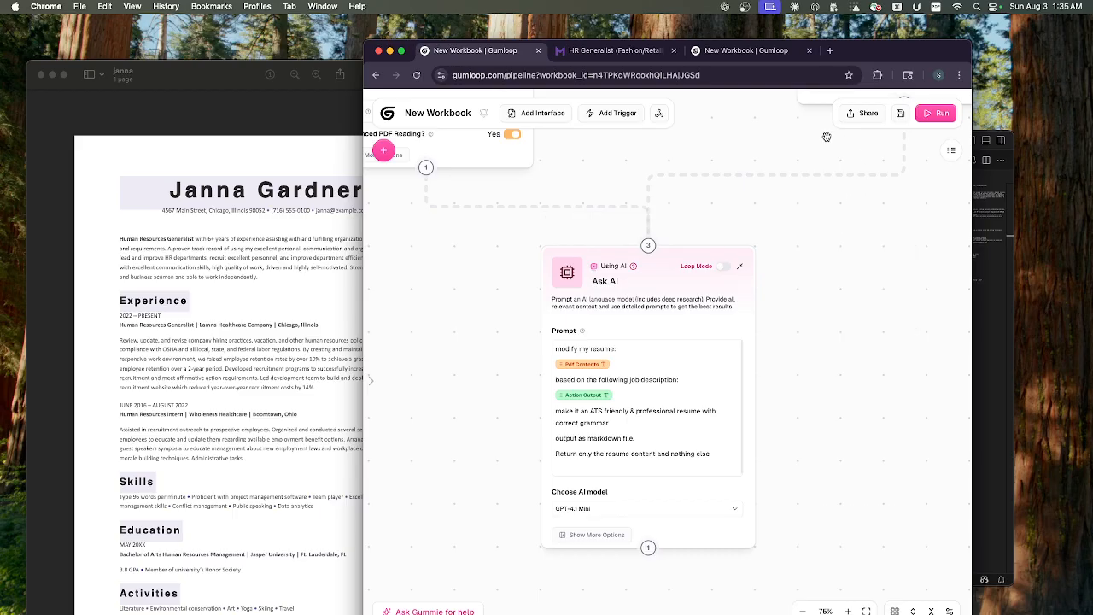
{"action": "left_click", "coordinate": [383, 150]}
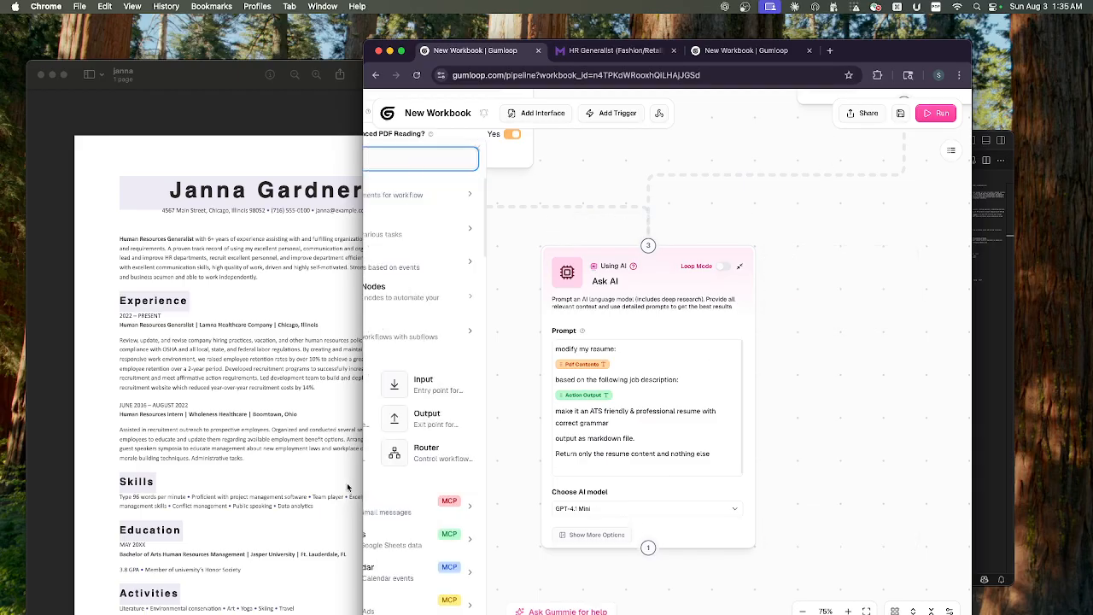